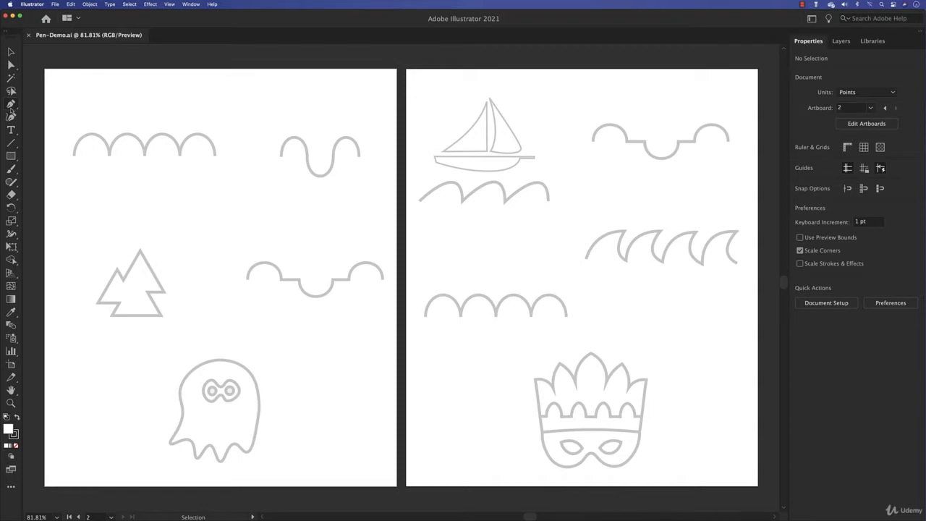
left_click(10, 105)
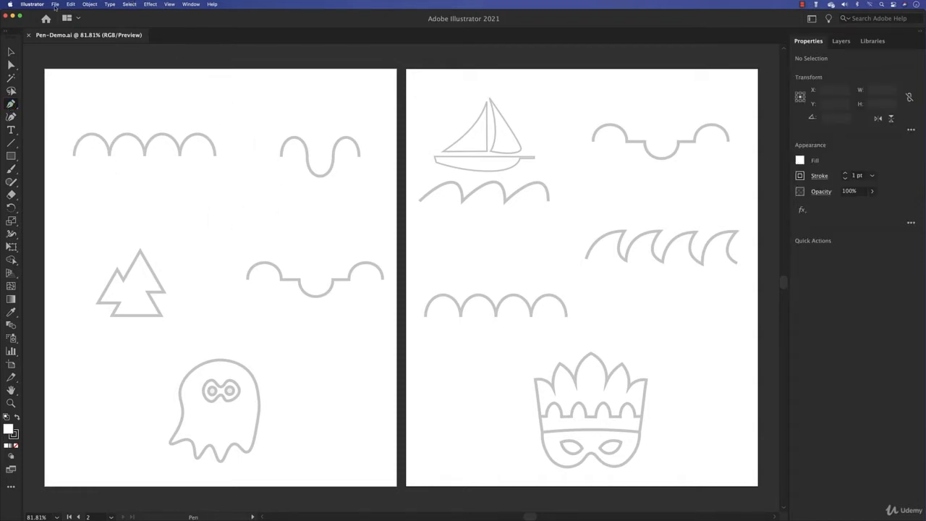
left_click(55, 5)
left_click(60, 31)
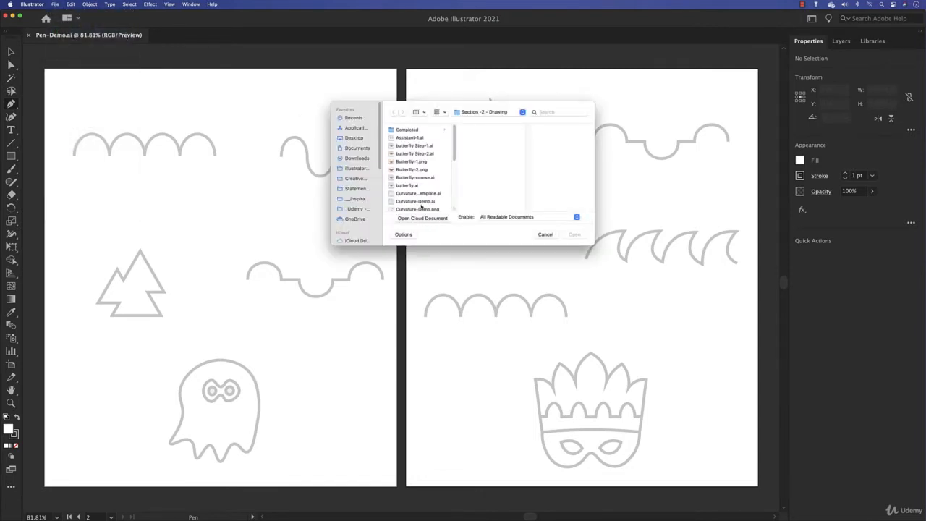
scroll(421, 207, "down", 10)
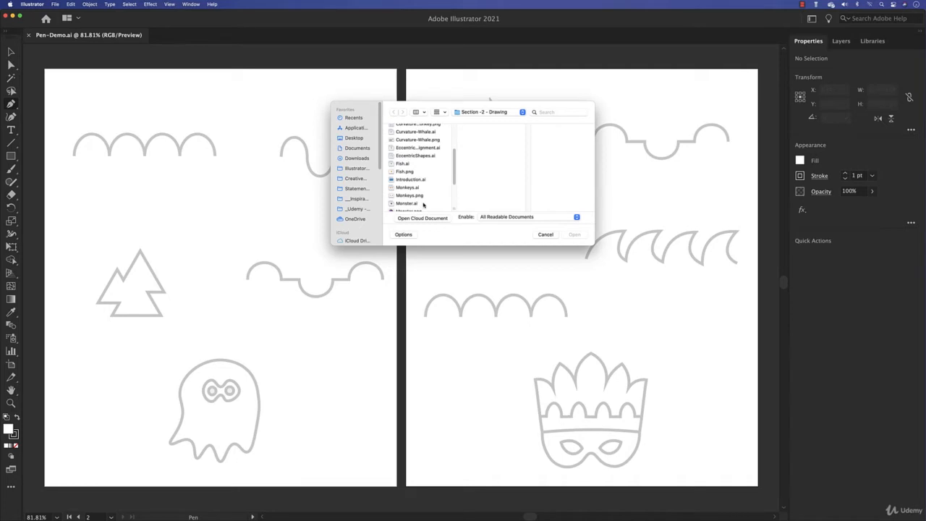
scroll(424, 206, "down", 2)
scroll(424, 206, "down", 2)
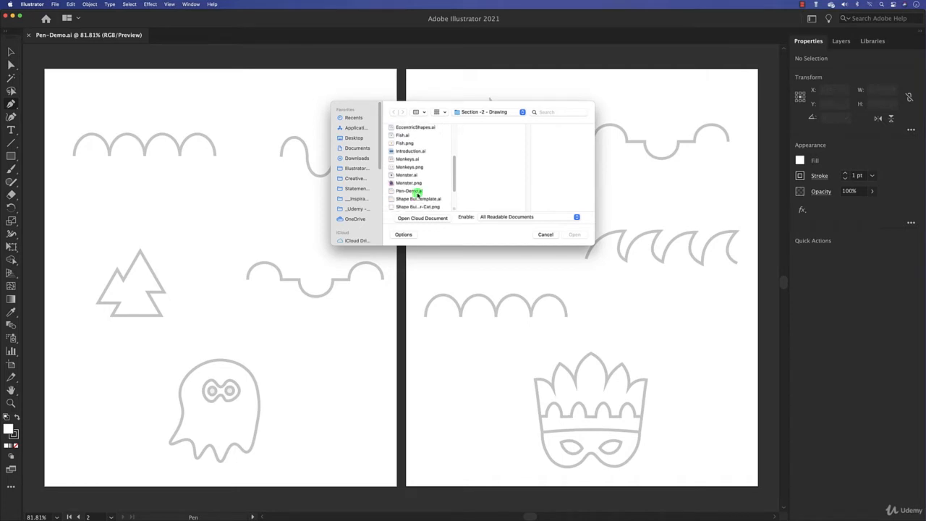
left_click(417, 192)
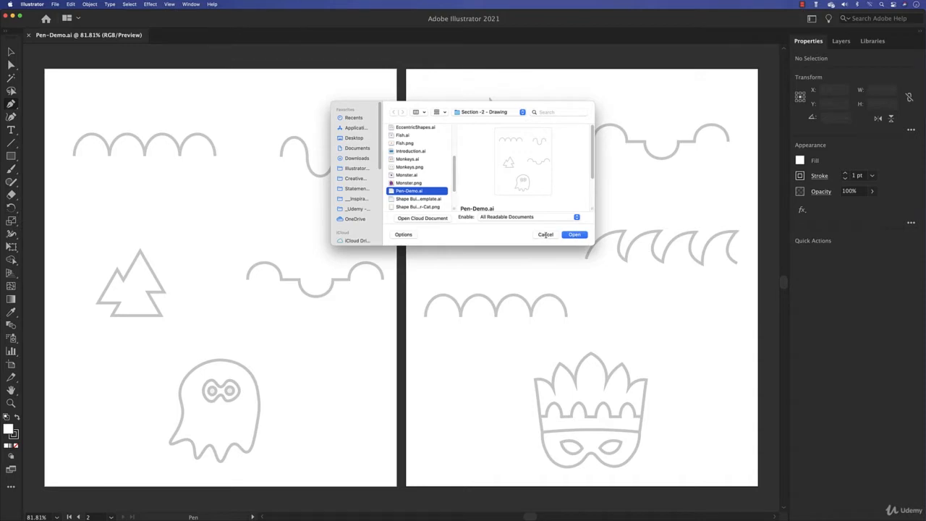
left_click(545, 235)
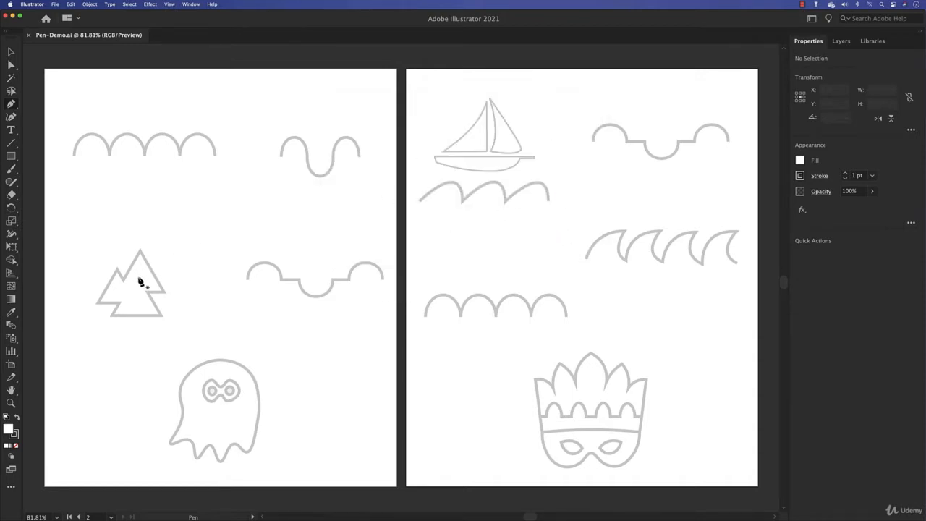
Trace the tree from its lower-left corner over the small peak to the tall peak using the Pen tool, no fill, 2 pt stroke
left_click(12, 404)
left_click_drag(119, 296, 246, 321)
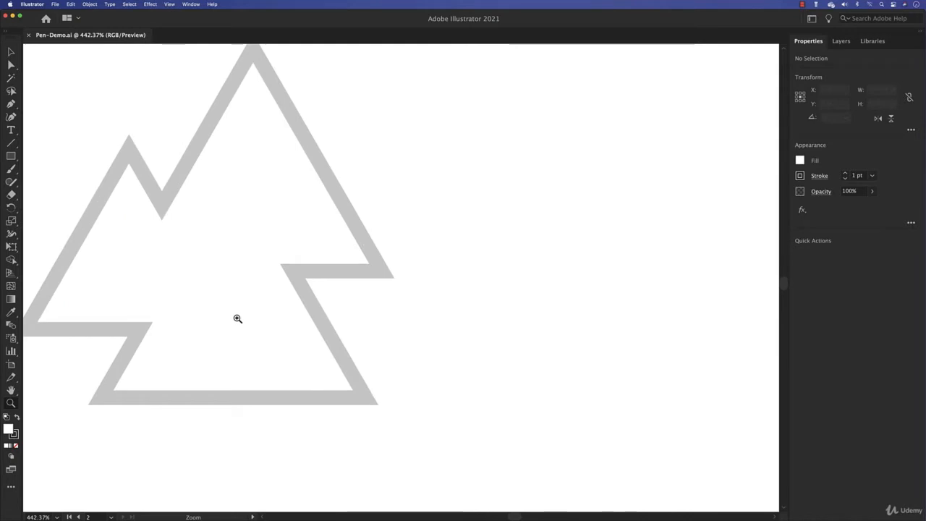
key("space")
left_click_drag(202, 275, 351, 319)
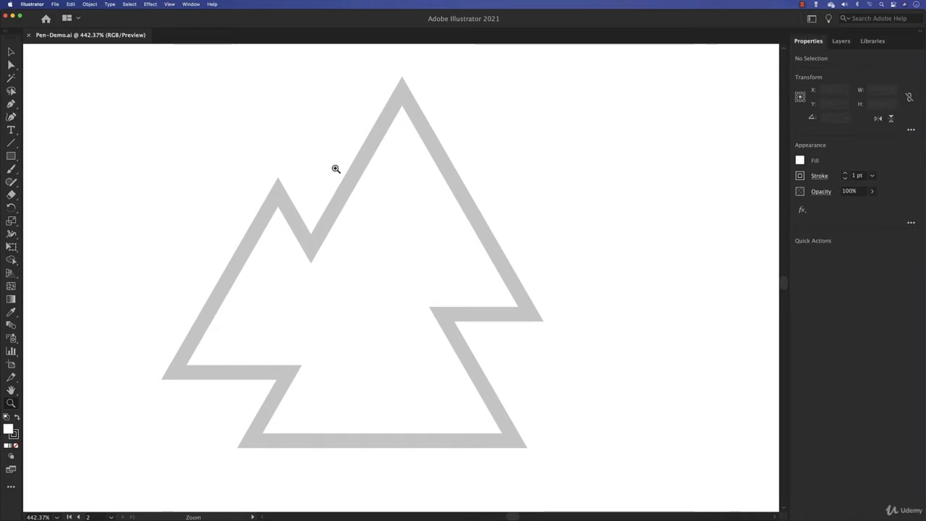
left_click(11, 105)
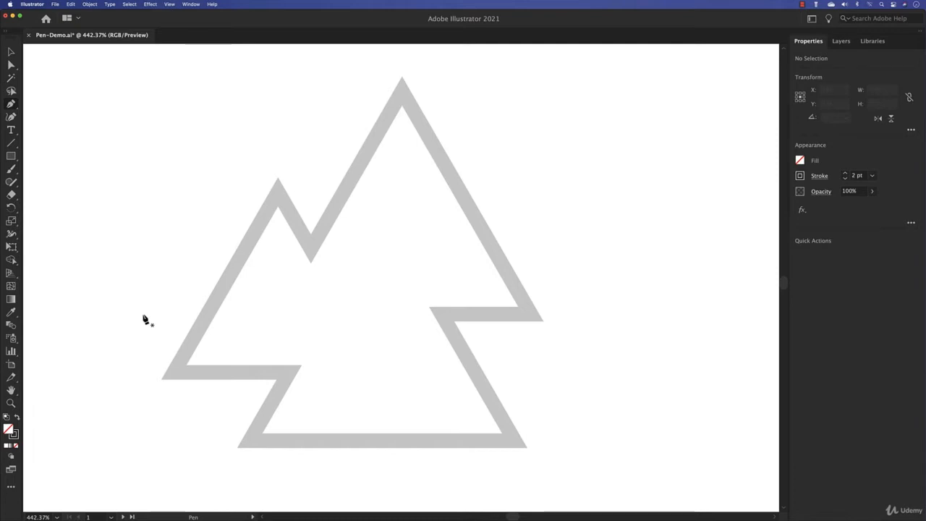
left_click(176, 370)
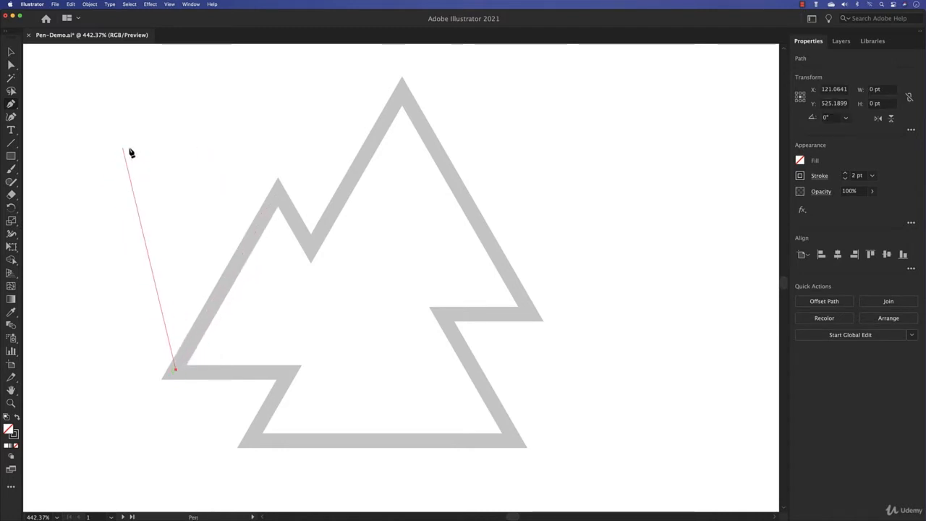
left_click(276, 194)
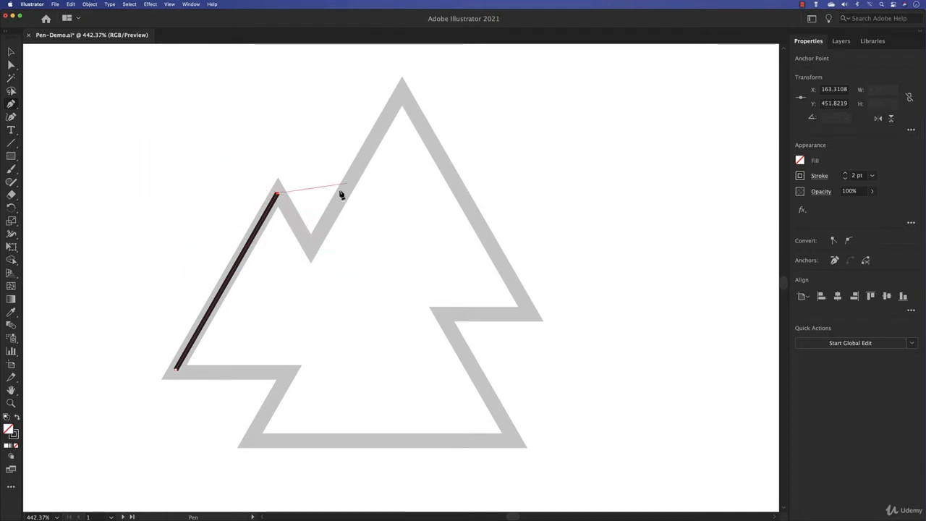
left_click(310, 247)
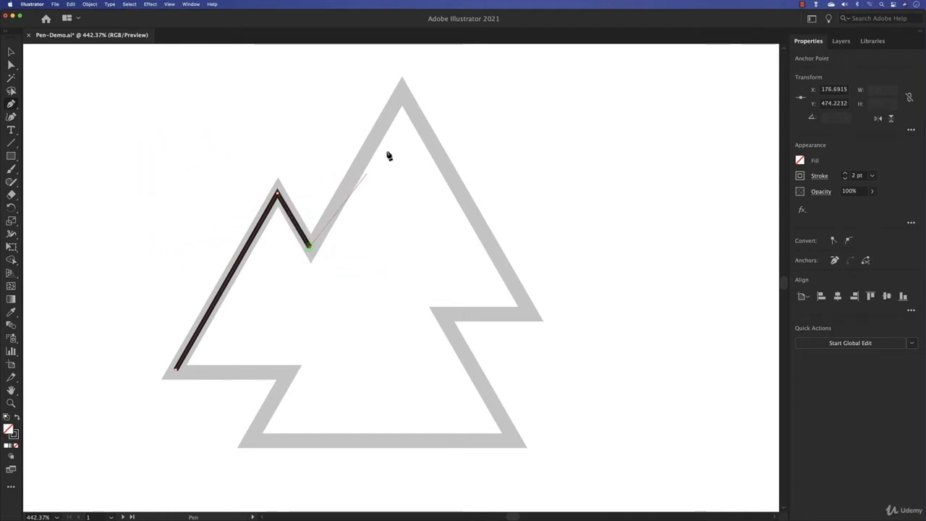
left_click(401, 95)
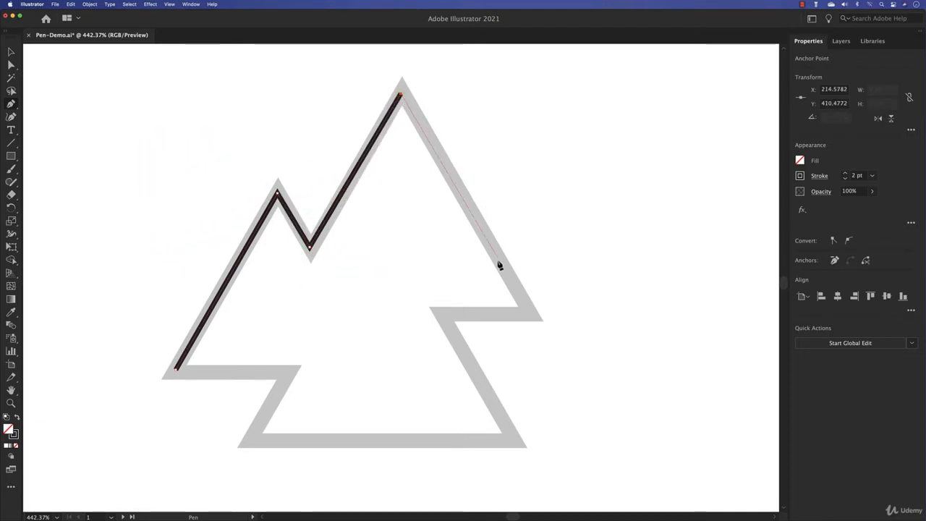
Continue the path down the tree's right side, around the notch, and along the base to its bottom-left corner
left_click(529, 313)
left_click(443, 313)
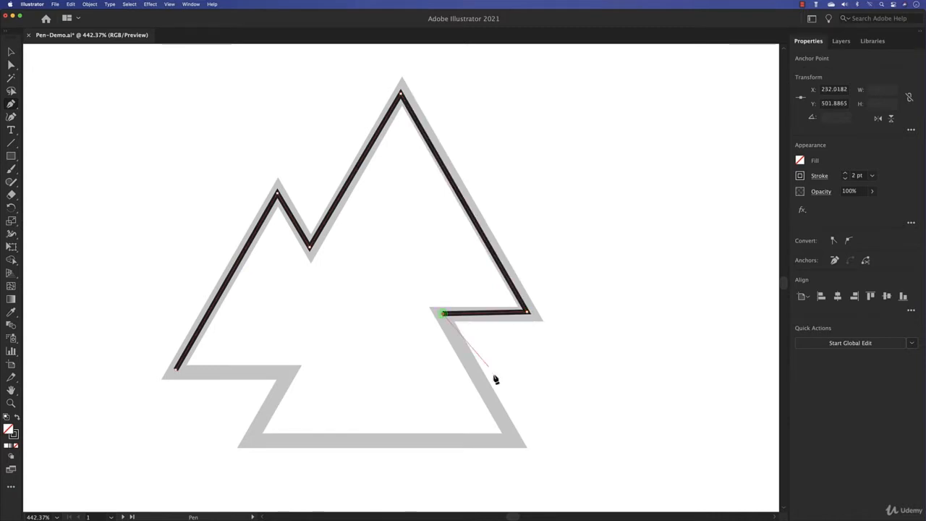
left_click(510, 436)
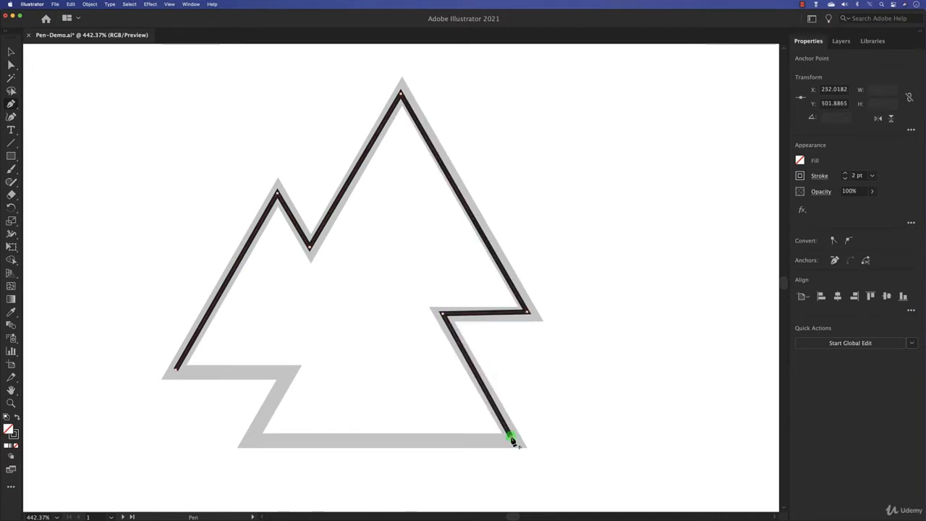
left_click(253, 440)
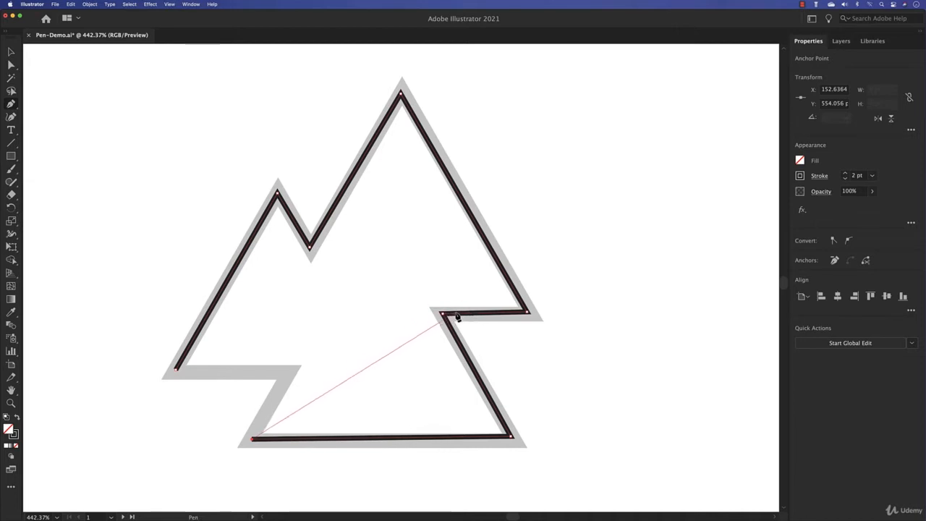
Try deleting the anchor at the tree's right corner and adding one along the notch edge, undoing each change
left_click(529, 314)
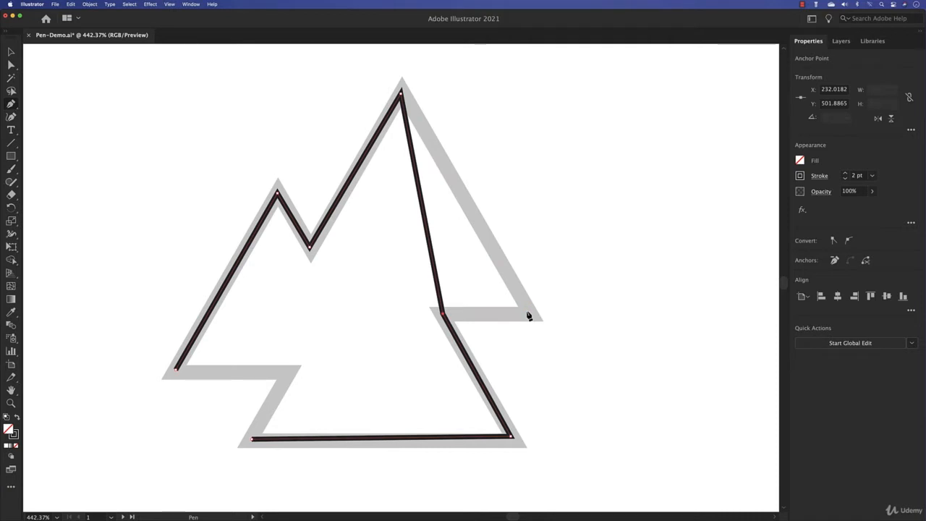
key("ctrl+z")
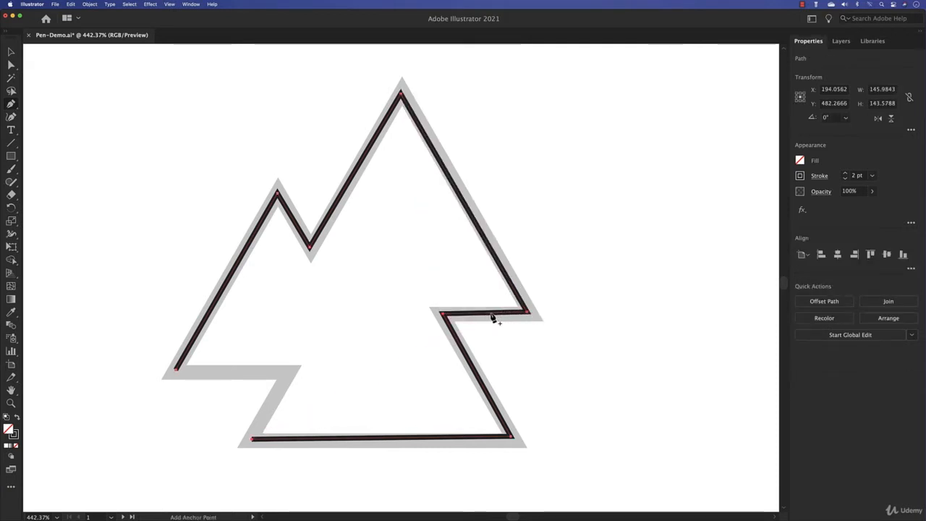
left_click(492, 315)
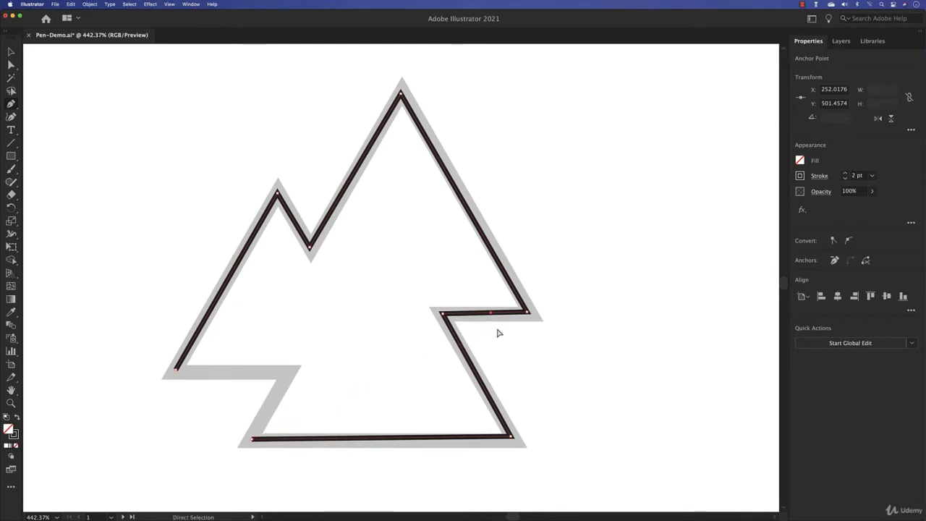
key("super+z")
key("Escape")
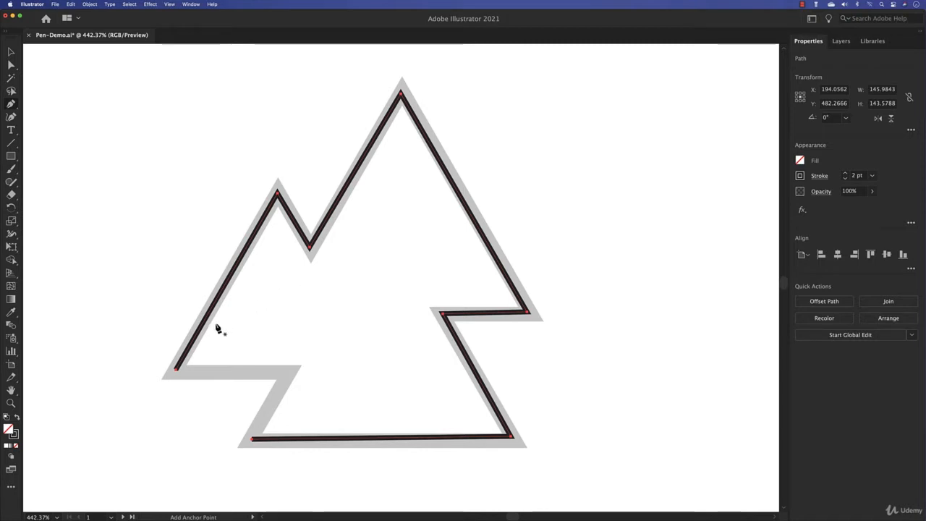
Resume the path from its lower-left end and close the tree outline through the left notch corner to the base
left_click(176, 371)
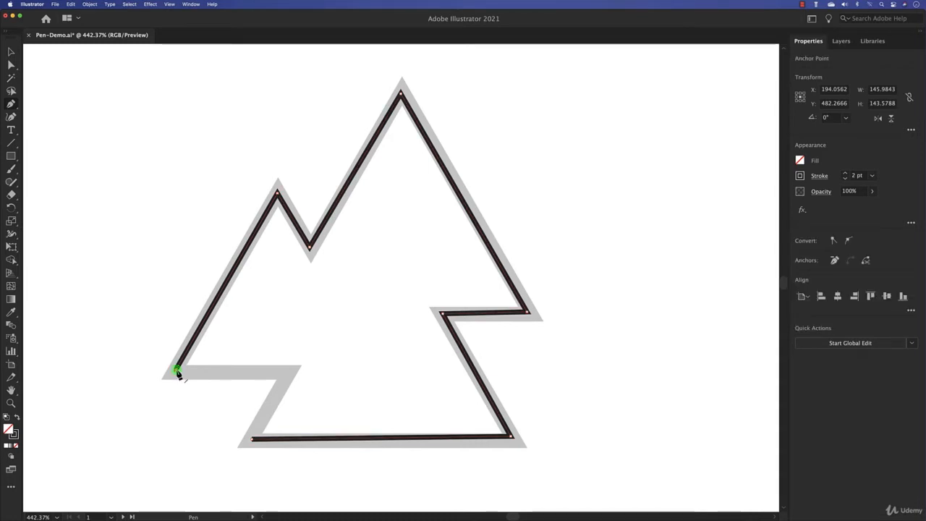
left_click(286, 374)
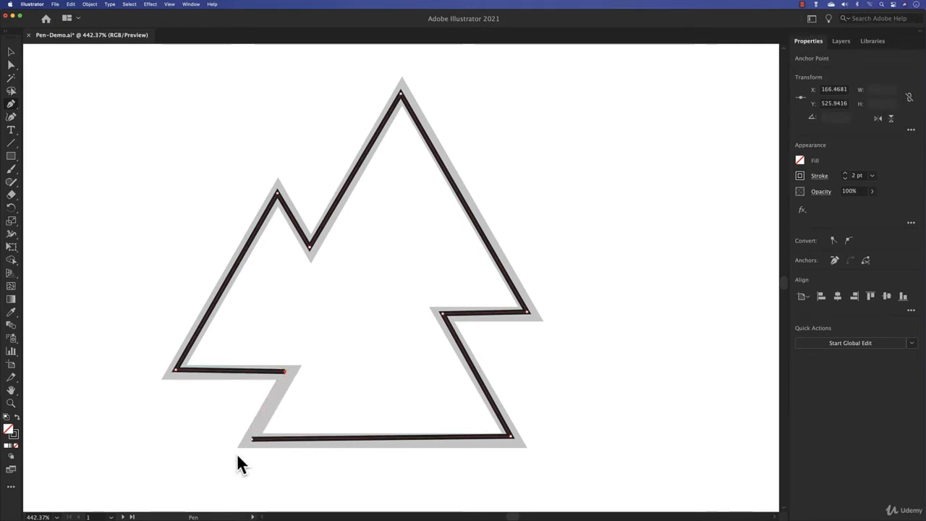
left_click(252, 439)
left_click(286, 374)
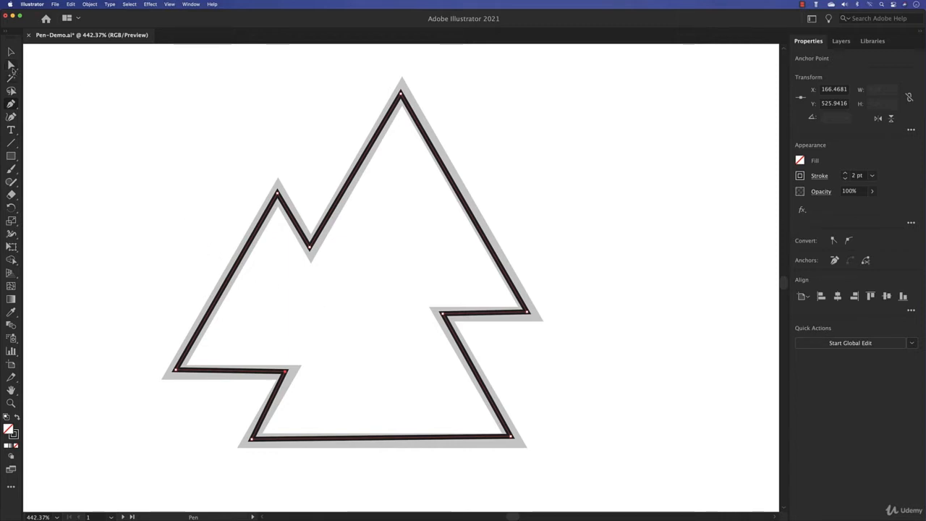
Reposition the left notch, lower-left, both base and right-corner anchors with Direct Selection to centre the path on the template outline
left_click(11, 66)
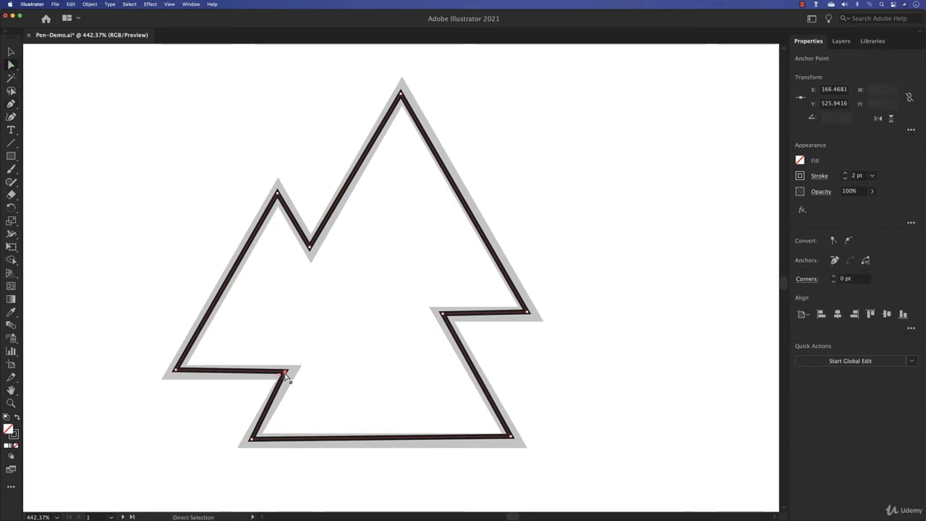
left_click_drag(285, 373, 290, 371)
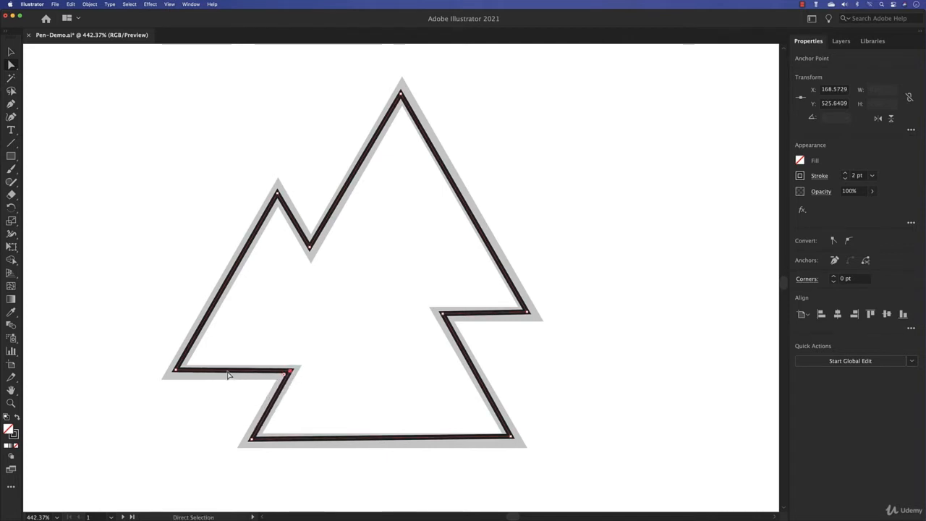
left_click(175, 372)
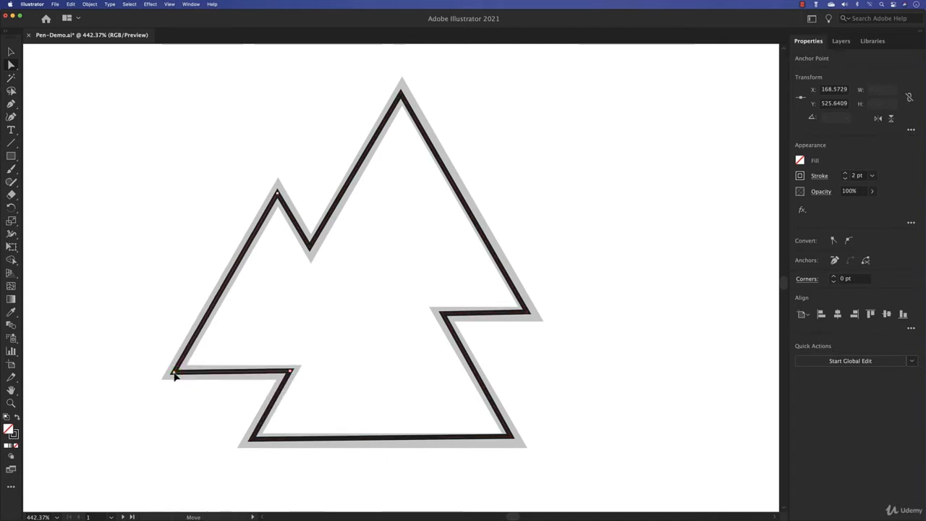
left_click(252, 441)
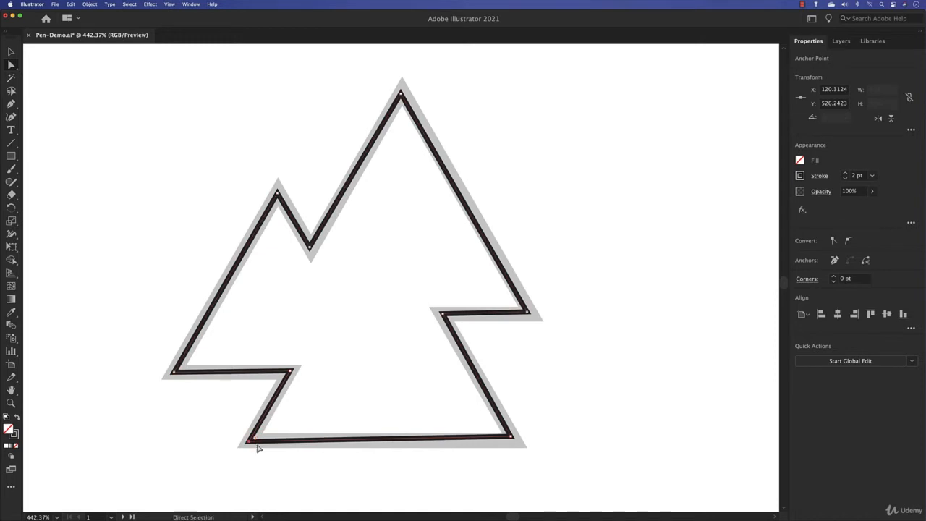
left_click_drag(512, 439, 517, 442)
left_click(529, 314)
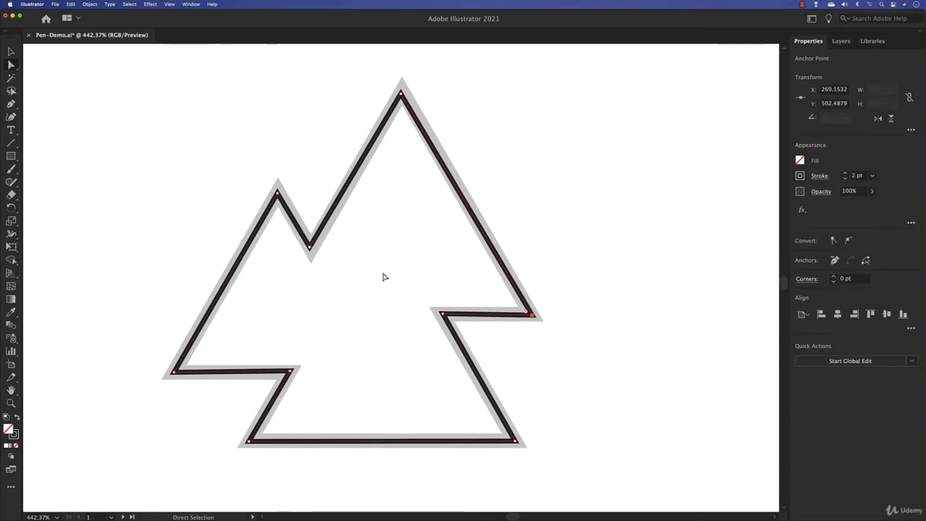
Try rounding the tree's small peak to about 15.3 pt and its tall peak to about 34.8 pt, undoing both
left_click(278, 195)
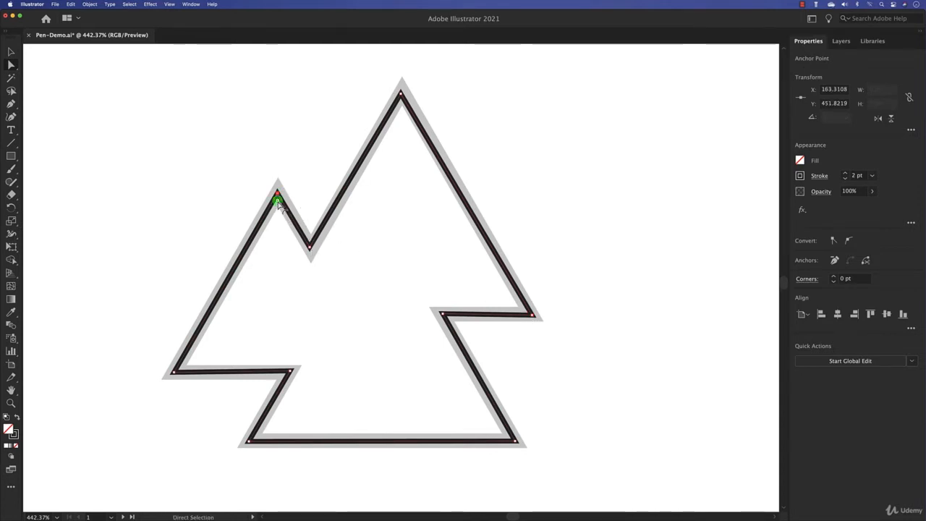
left_click_drag(279, 203, 279, 311)
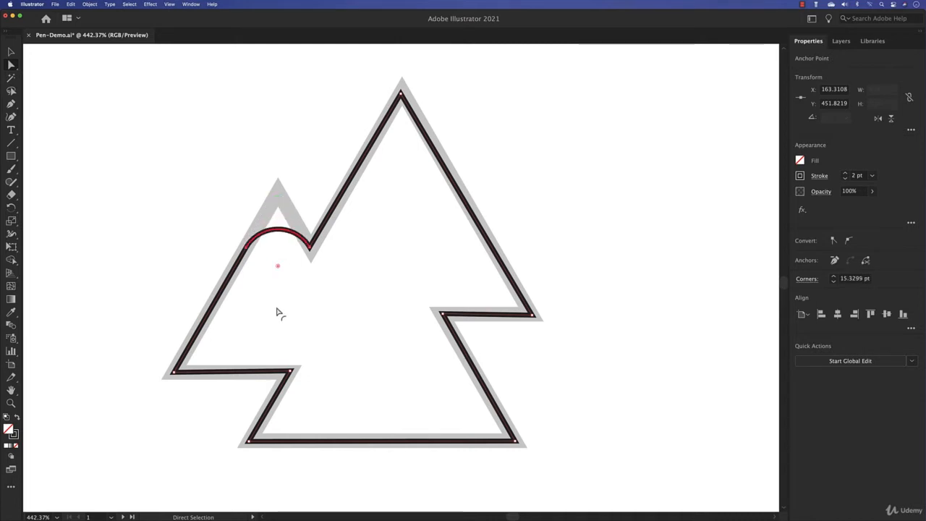
left_click(401, 96)
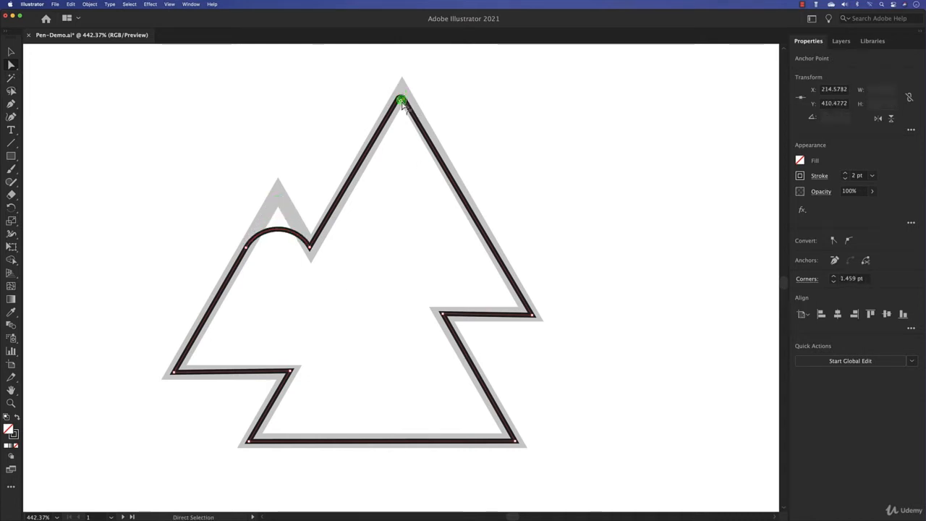
left_click_drag(401, 101, 396, 259)
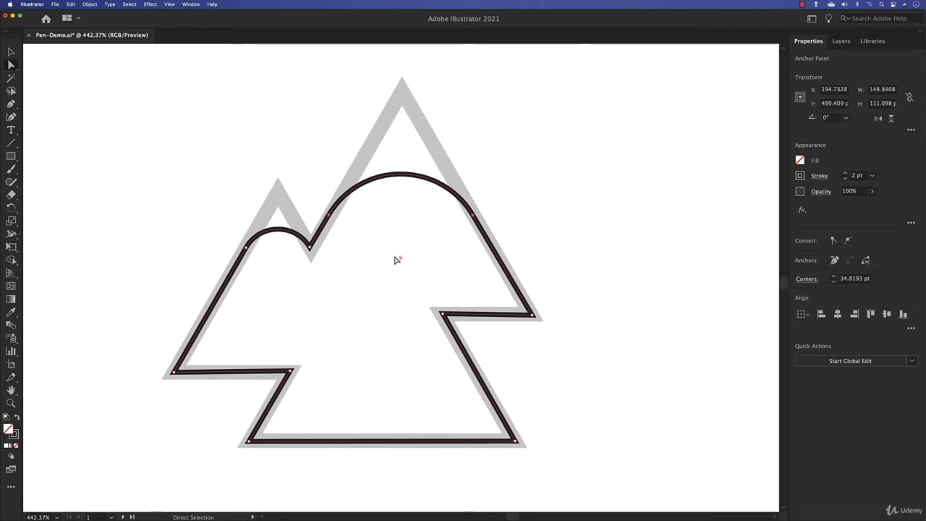
key("ctrl+z")
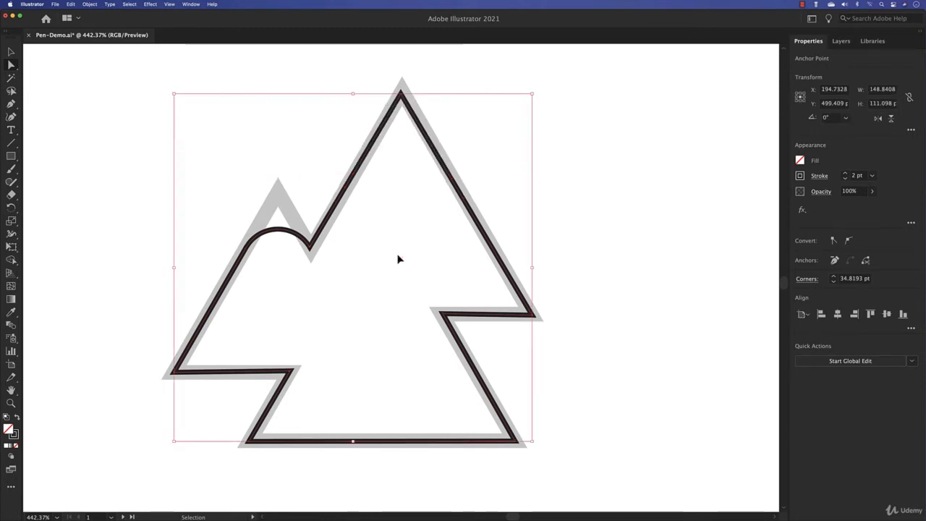
key("ctrl+z")
key("ctrl+z")
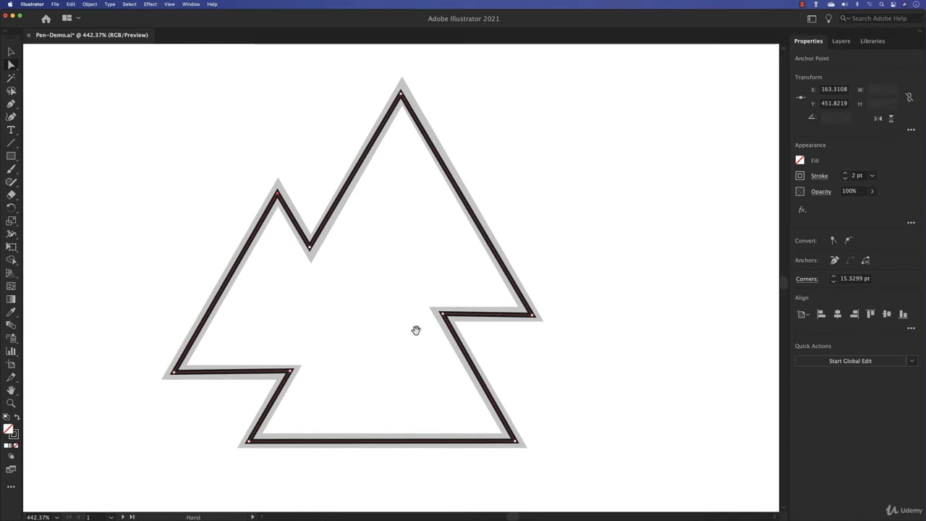
mouse_move(418, 328)
left_mouse_down()
mouse_move(323, 271)
mouse_move(289, 220)
mouse_move(320, 254)
left_mouse_up()
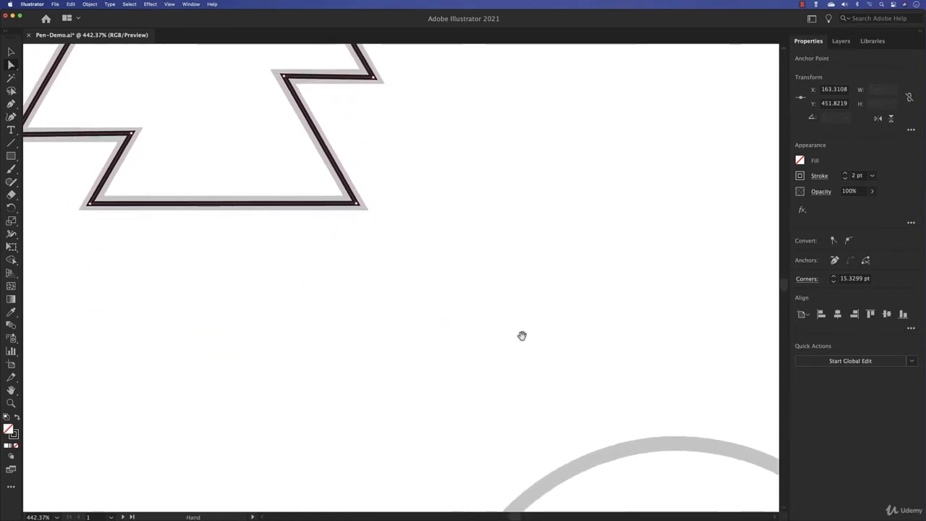
Start a practice path with a smooth anchor and horizontal handles just outside the upper right of the ghost template
left_click_drag(537, 364, 374, 155)
left_click_drag(430, 305, 392, 223)
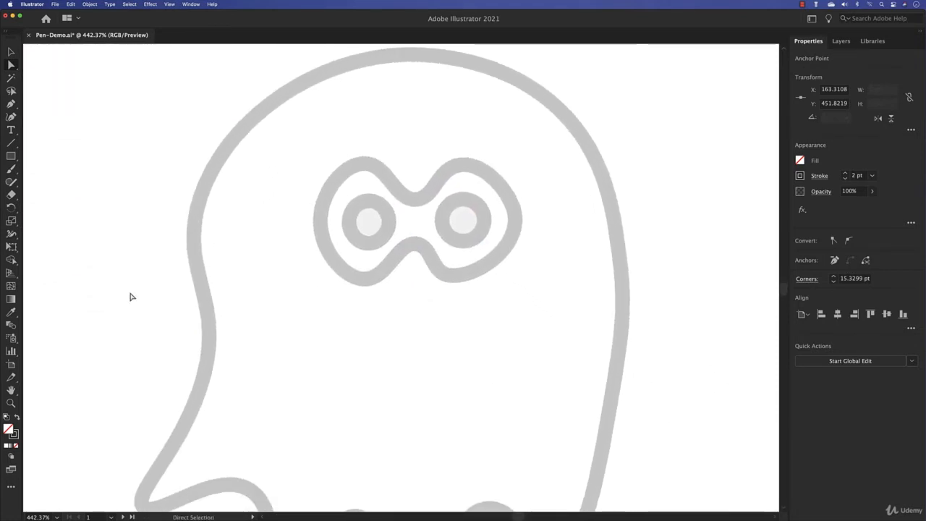
key("z")
left_click_drag(446, 308, 430, 309)
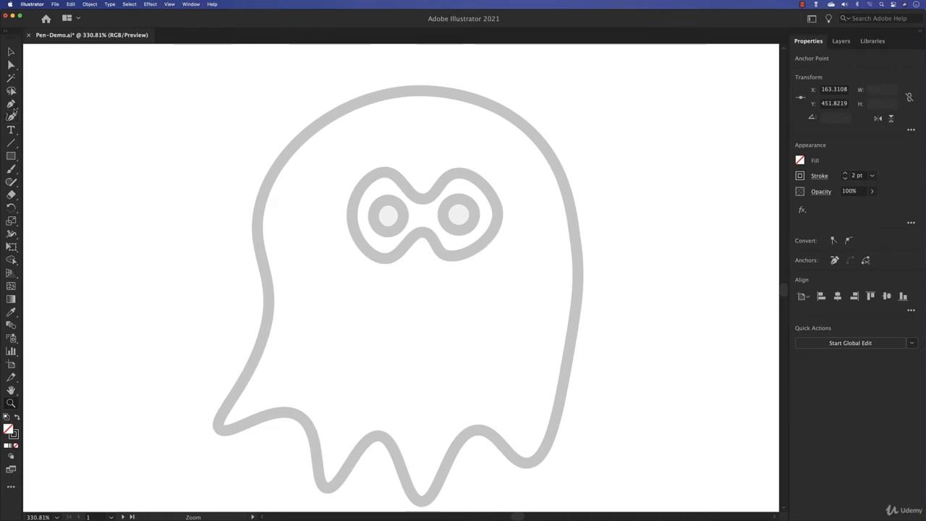
left_click(11, 103)
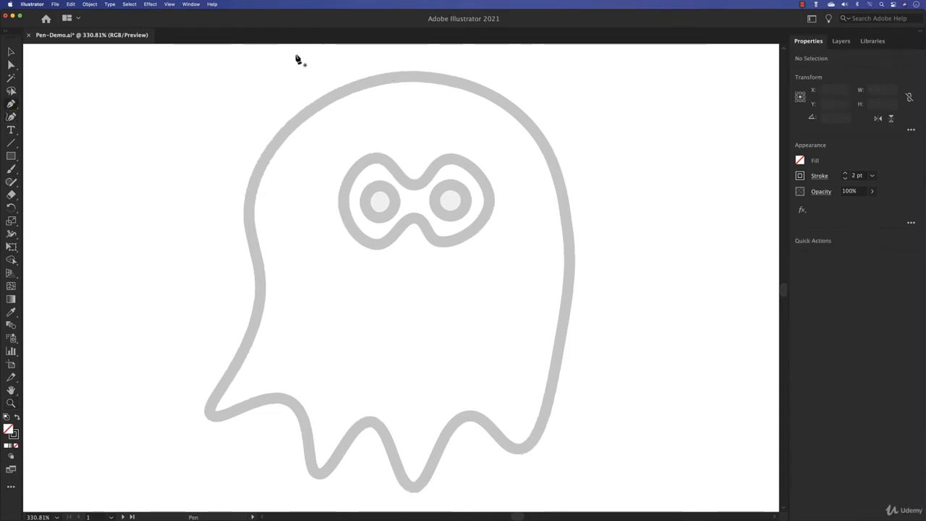
left_click(582, 103)
left_click_drag(581, 103, 606, 119)
mouse_move(605, 105)
left_mouse_down()
mouse_move(606, 141)
mouse_move(607, 102)
left_mouse_up()
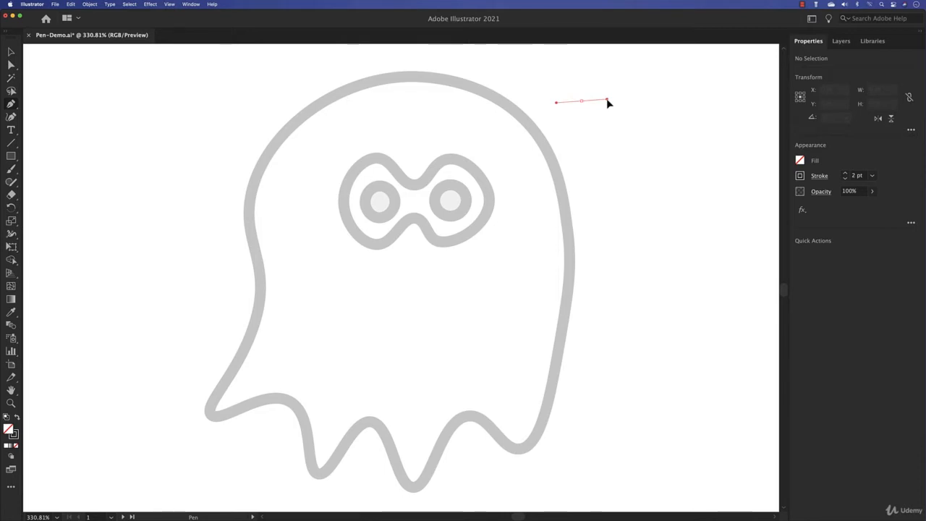
left_click_drag(608, 102, 607, 105)
left_click_drag(608, 105, 608, 105)
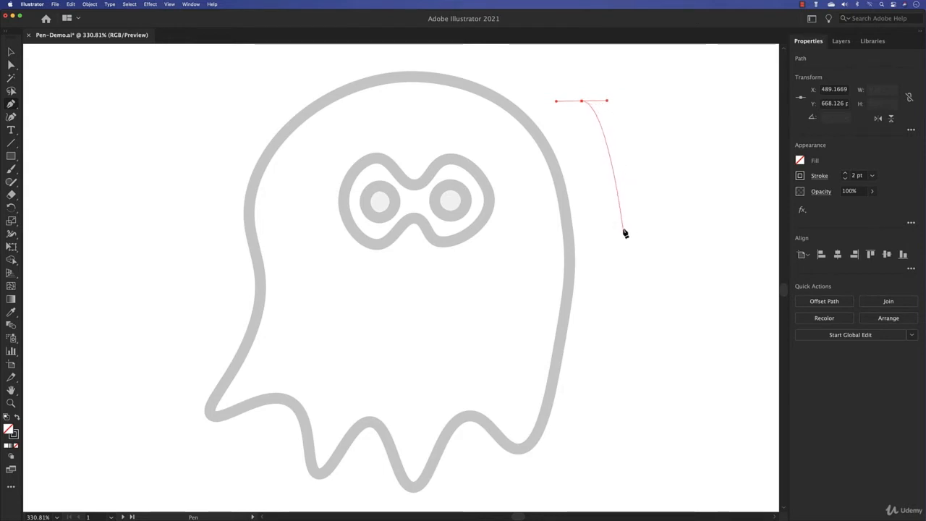
Extend the practice path with four smooth curves, down past the ghost's right side and back up toward the start
left_click_drag(622, 224, 620, 256)
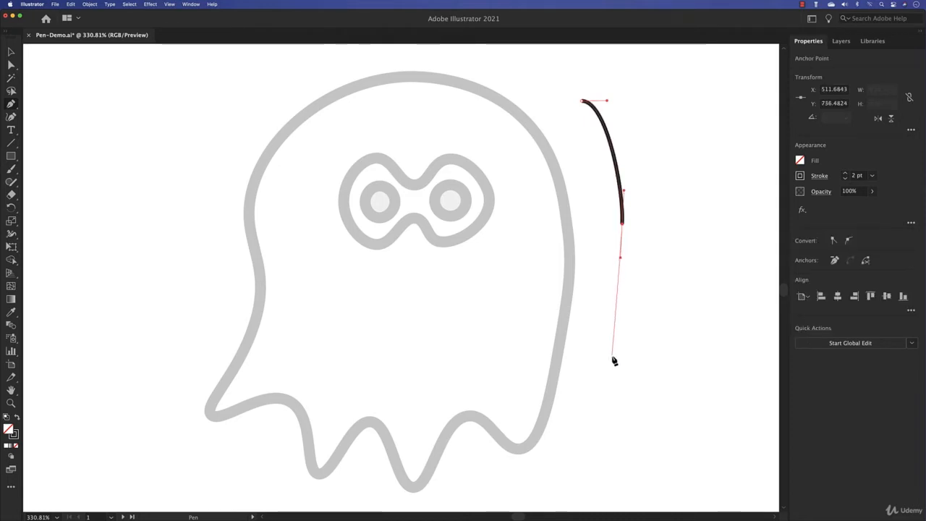
left_click_drag(530, 313, 477, 289)
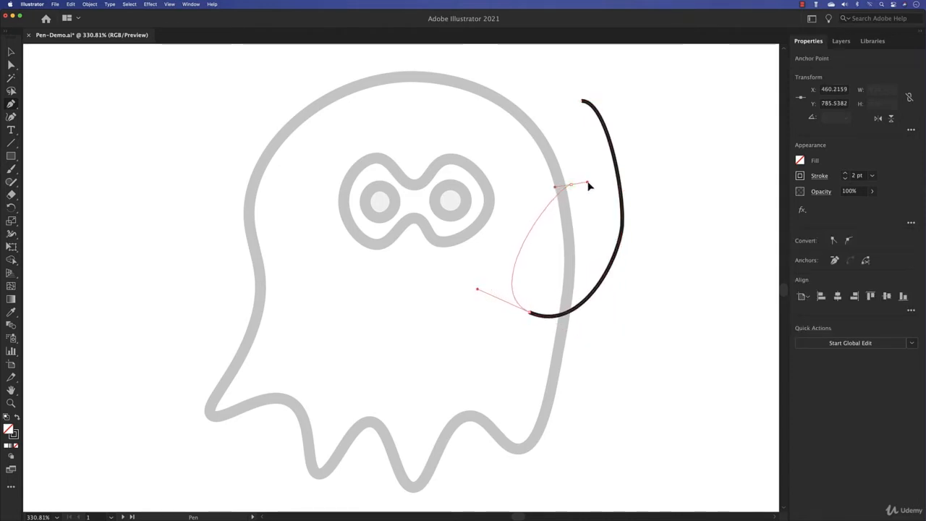
left_click_drag(583, 155, 524, 179)
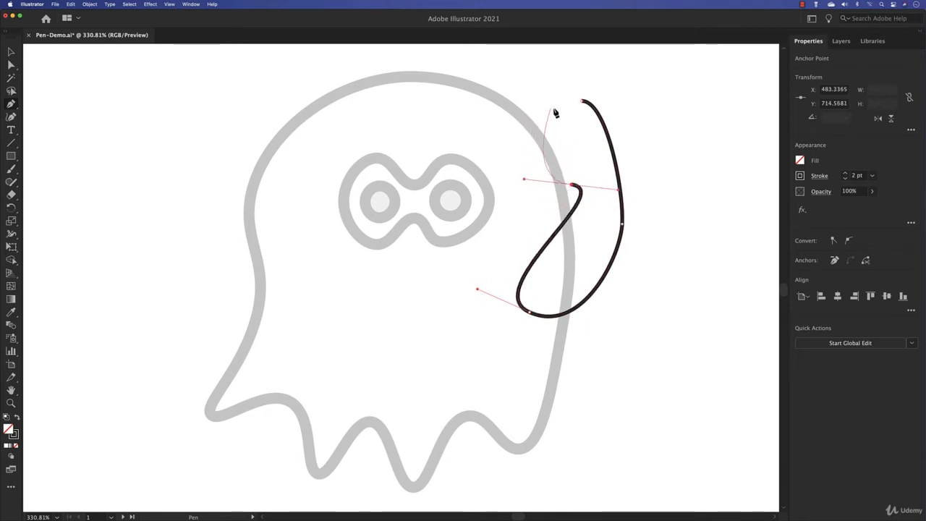
left_click_drag(558, 110, 536, 104)
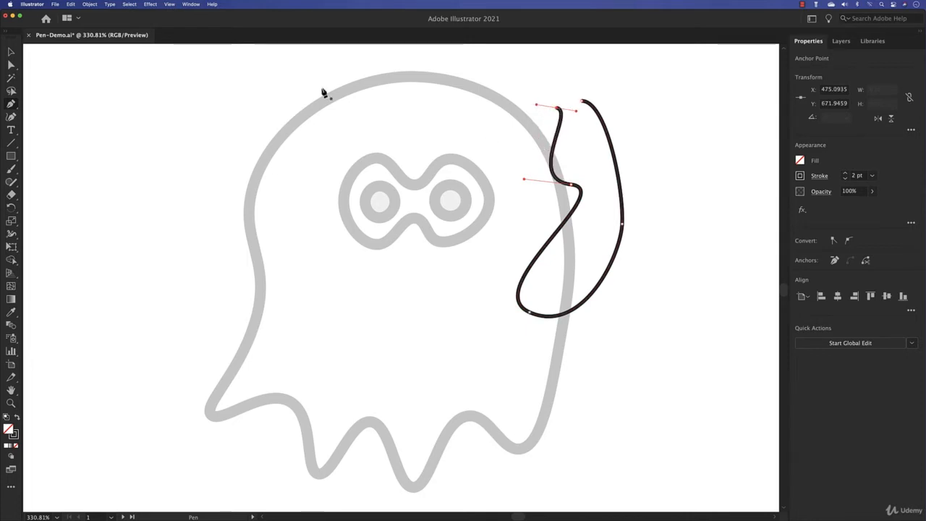
Delete the practice path beside the ghost
key("v")
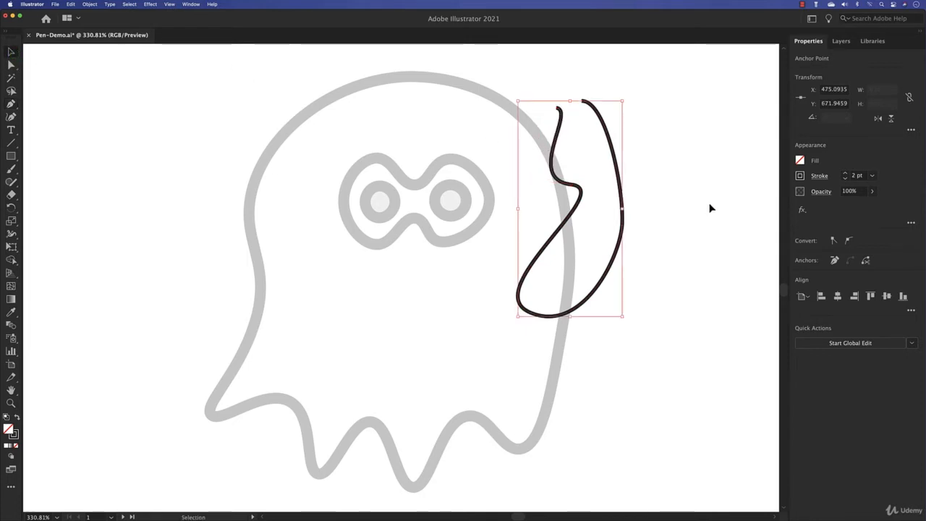
key("super+z")
key("Delete")
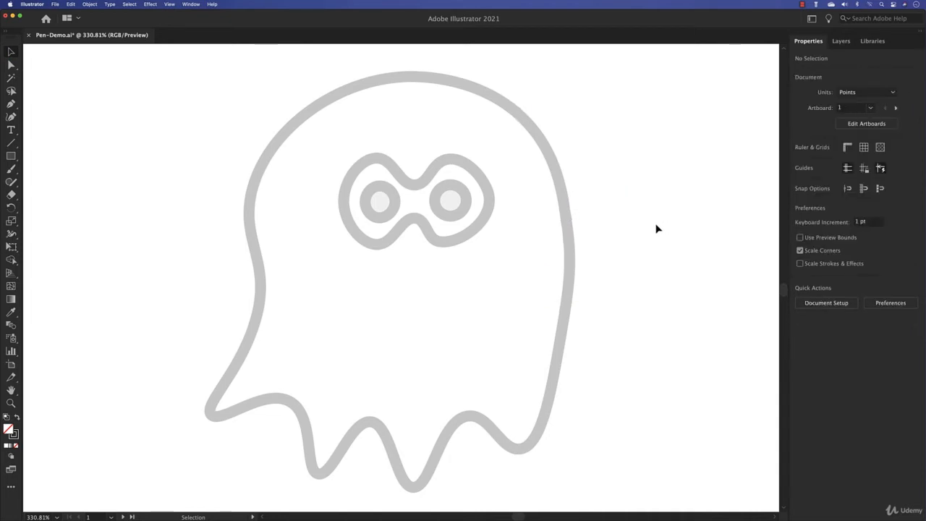
Trace the ghost with smooth Pen anchors from the top of the head down the right side to the first hem notch
left_click(11, 104)
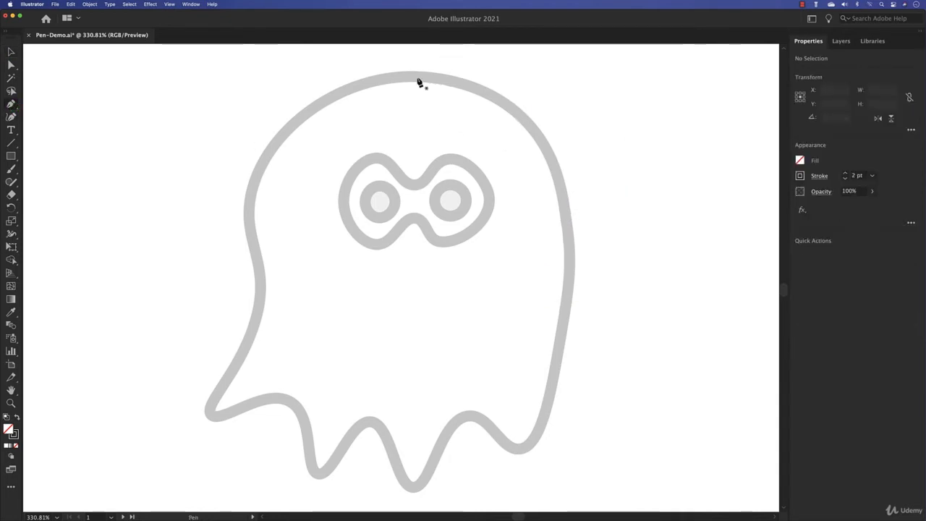
mouse_move(471, 81)
left_mouse_down()
mouse_move(635, 87)
mouse_move(488, 82)
left_mouse_up()
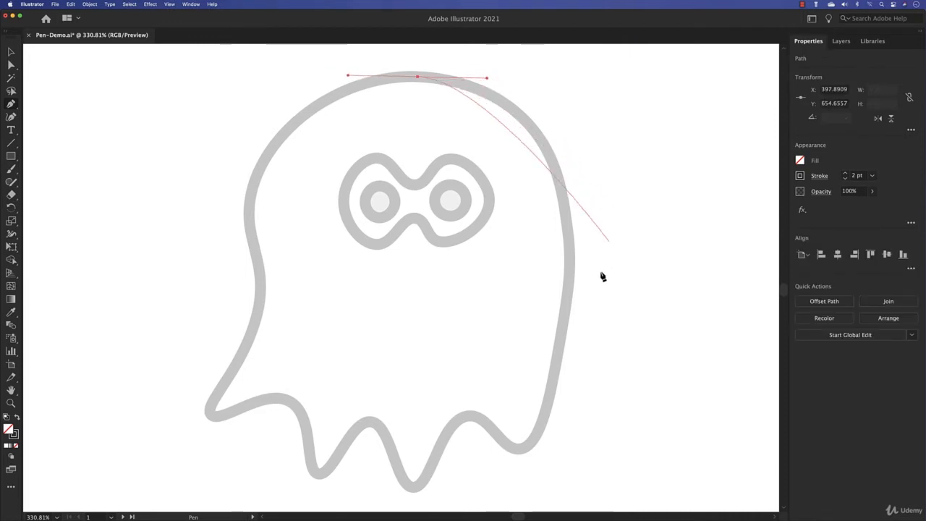
left_click_drag(570, 245, 566, 360)
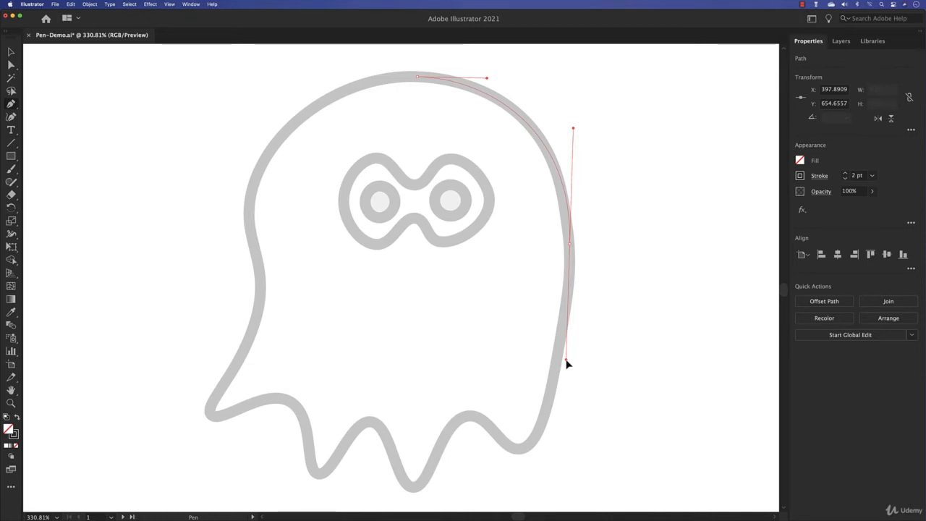
left_click_drag(567, 364, 567, 361)
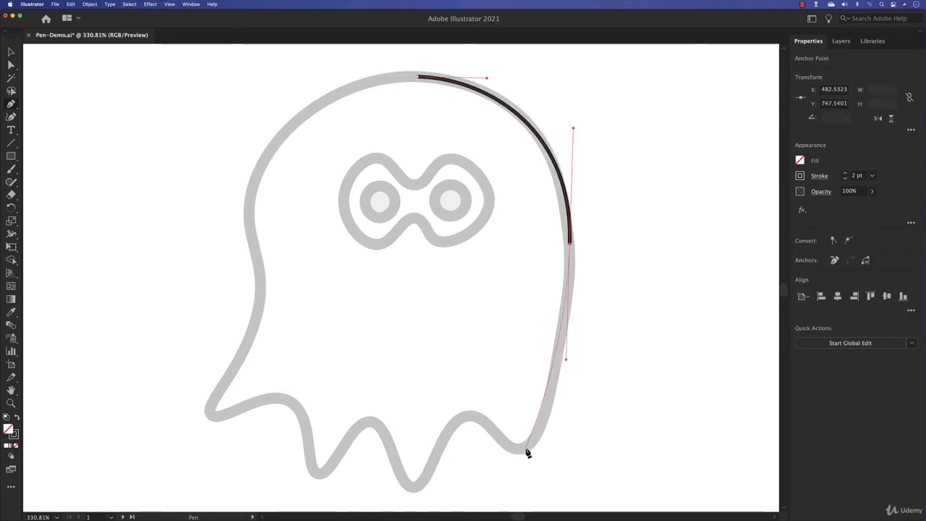
left_click_drag(526, 449, 506, 453)
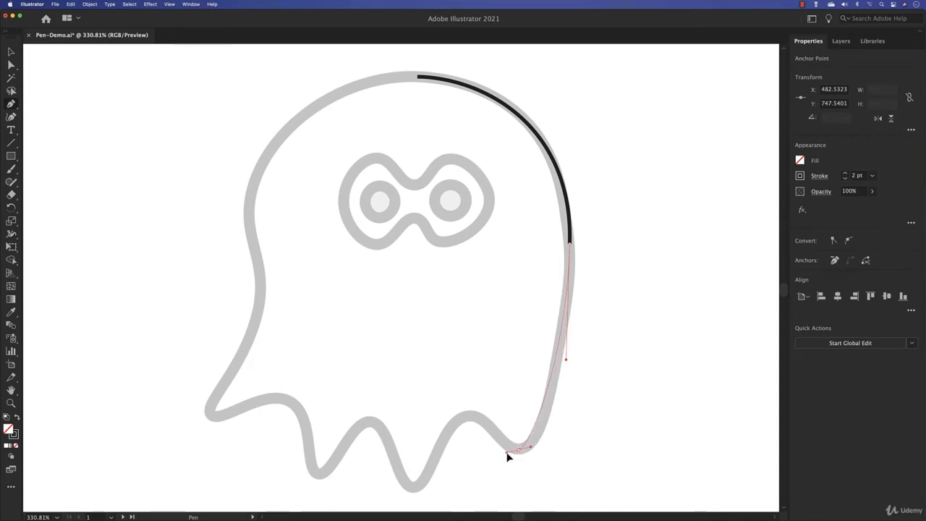
left_click_drag(507, 456, 496, 449)
left_click_drag(470, 414, 453, 412)
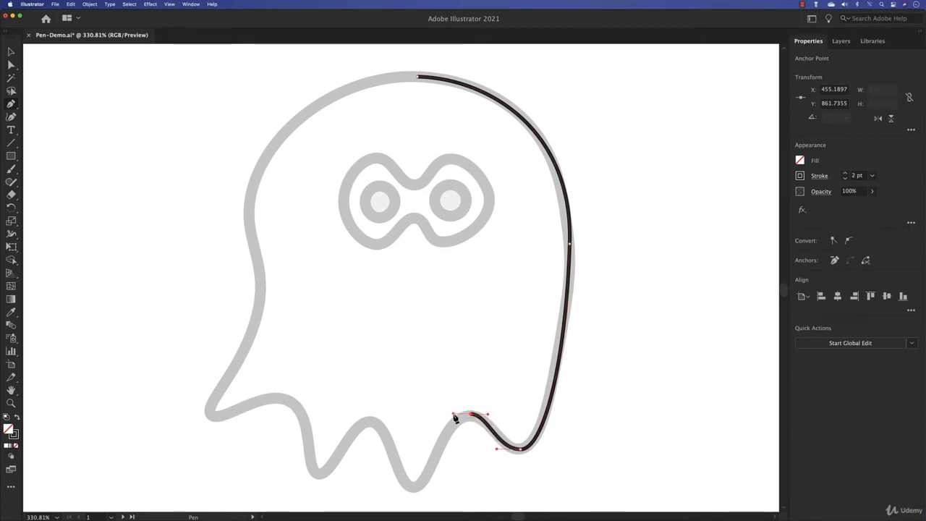
Continue the ghost path along the wavy hem, placing smooth anchors at each tip and notch to the lower-left tail
left_click_drag(415, 486, 395, 489)
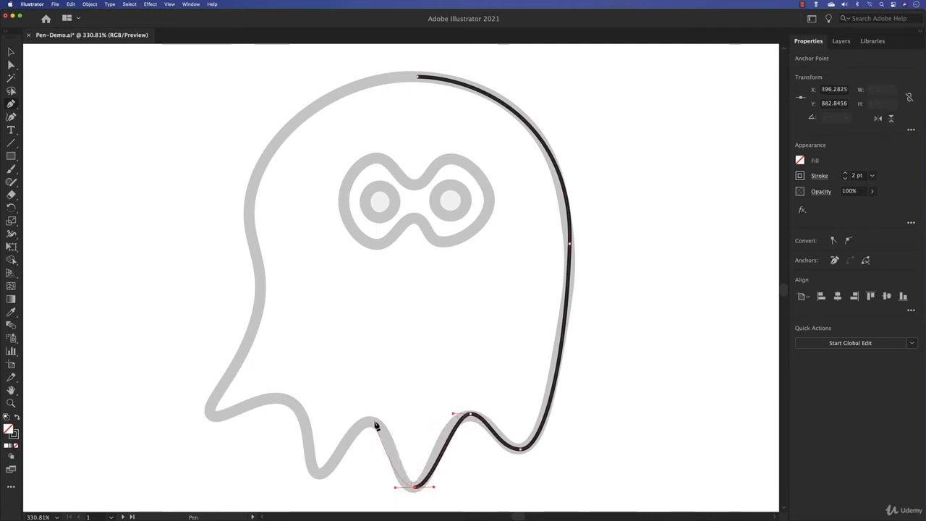
left_click_drag(374, 422, 355, 422)
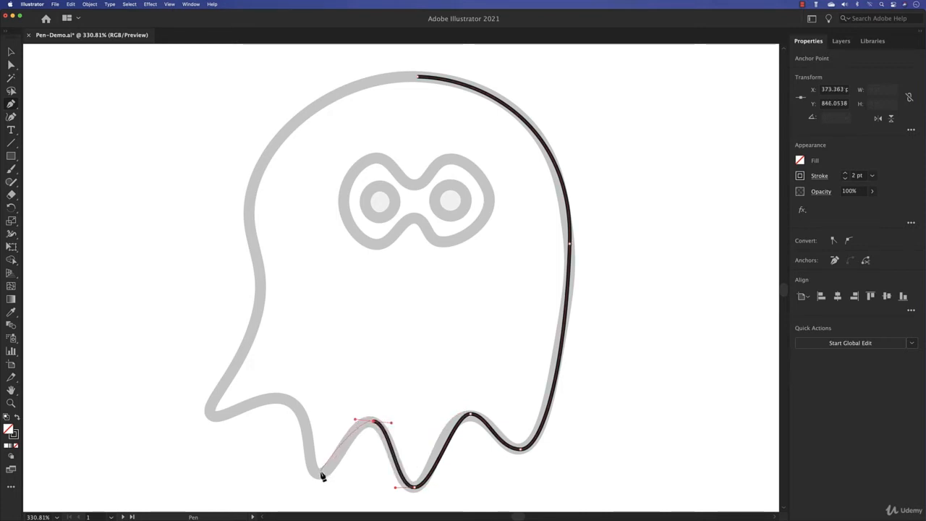
left_click_drag(322, 475, 304, 475)
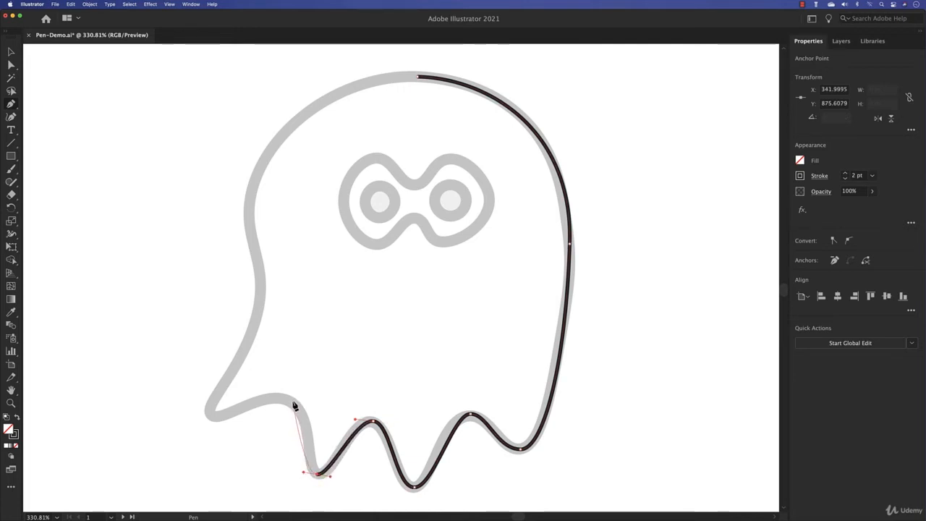
left_click_drag(294, 401, 277, 390)
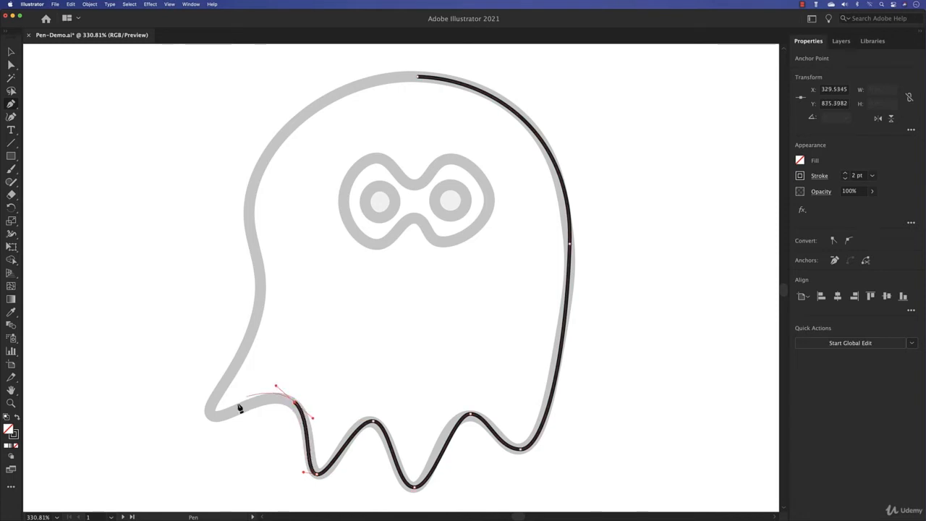
mouse_move(214, 415)
left_mouse_down()
mouse_move(203, 403)
mouse_move(209, 420)
mouse_move(202, 416)
left_mouse_up()
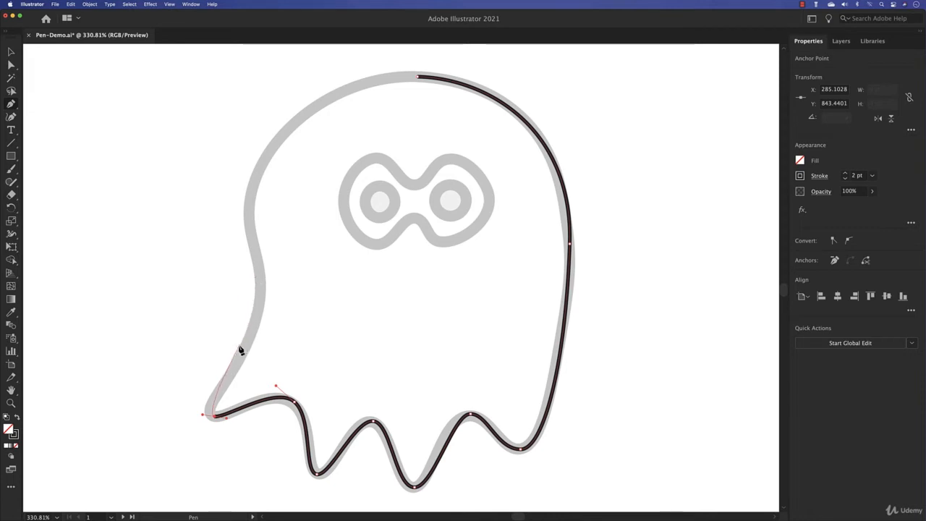
Trace up the ghost's left side to the upper left of the head and end the path there, leaving it open
left_click_drag(259, 298, 260, 252)
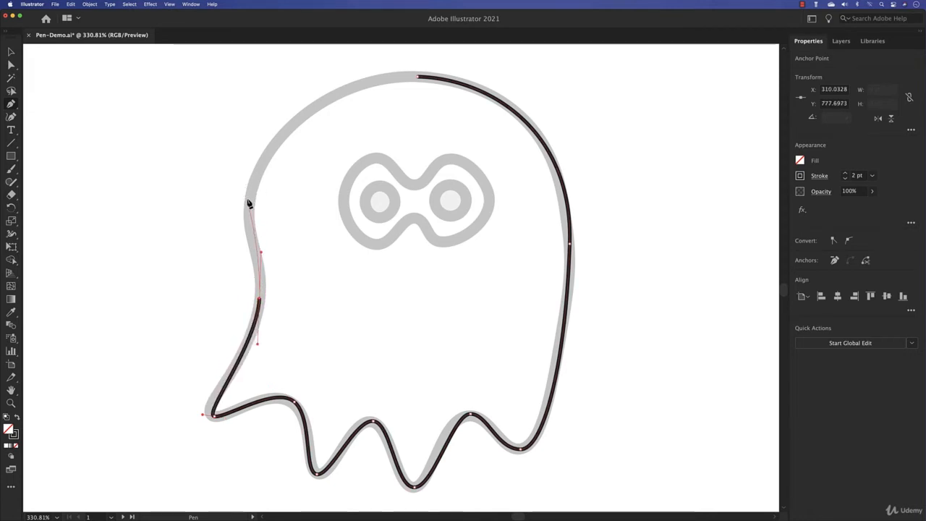
left_click_drag(249, 201, 252, 170)
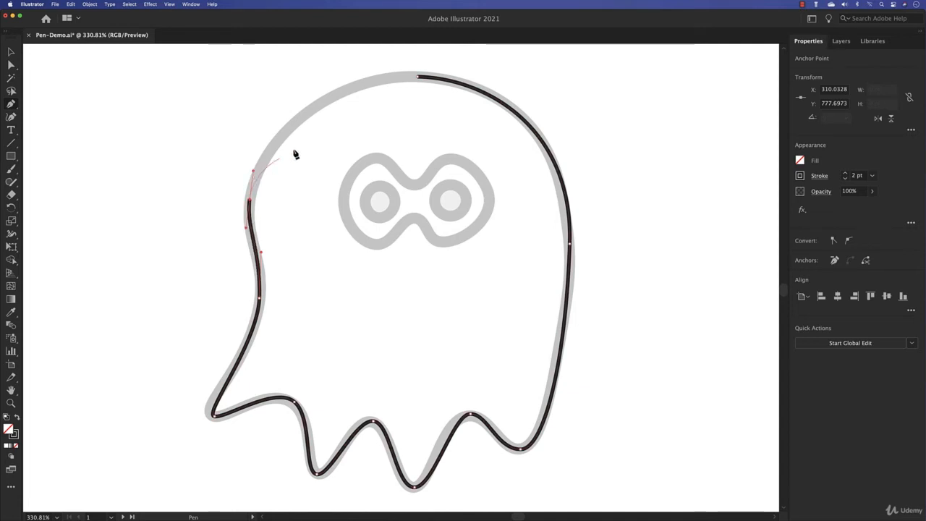
left_click_drag(316, 106, 344, 100)
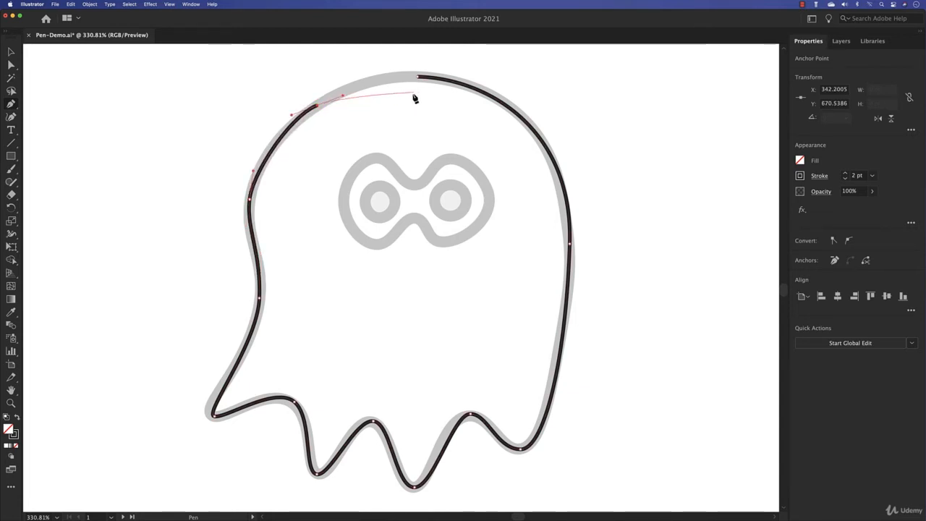
key("Escape")
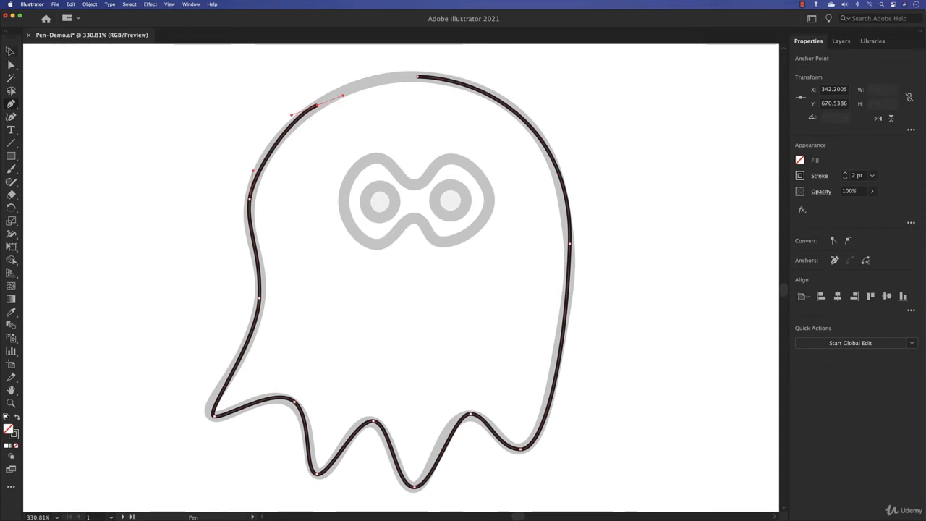
key("v")
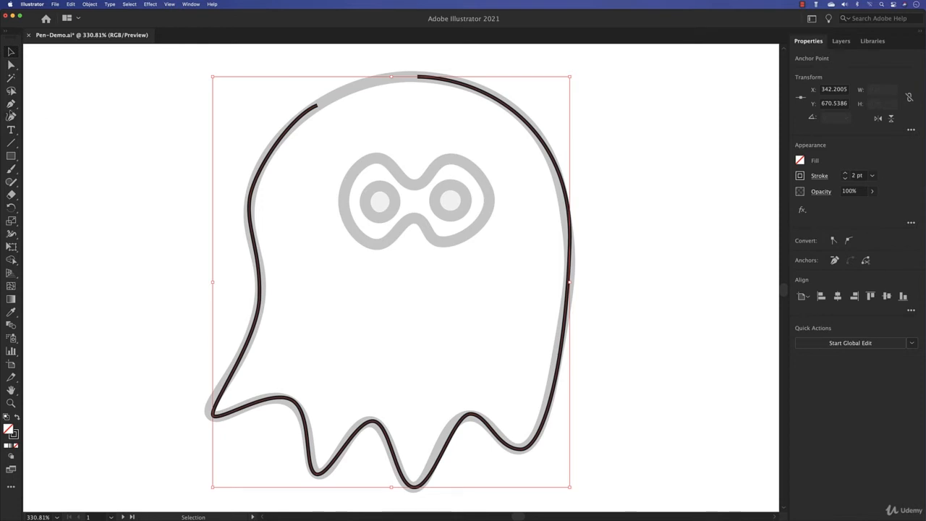
Resume the ghost path from its top anchor and close the outline at the upper-left end with a curved segment
left_click(11, 103)
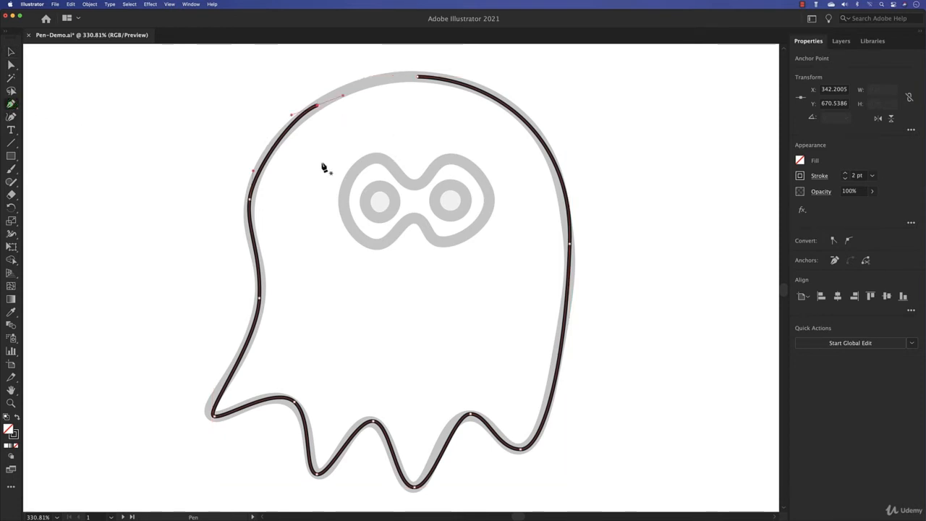
left_click(418, 79)
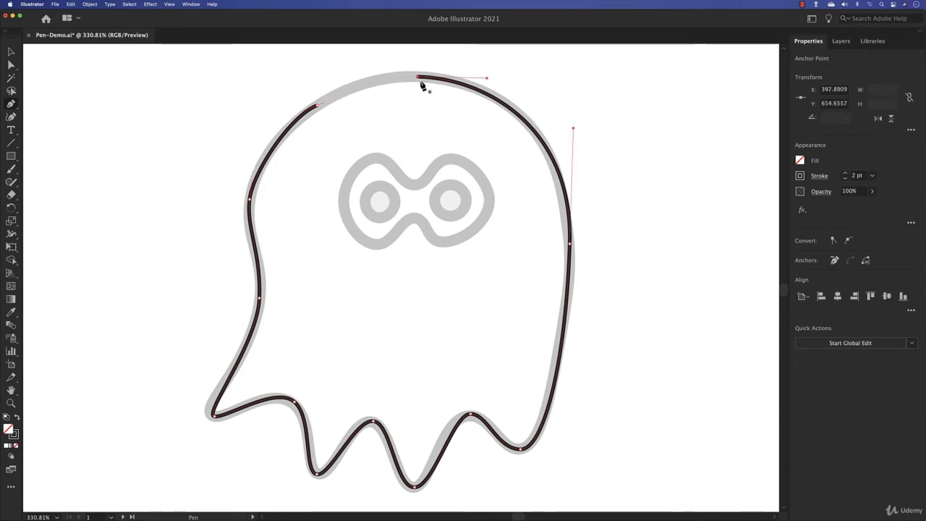
left_click_drag(419, 78, 384, 77)
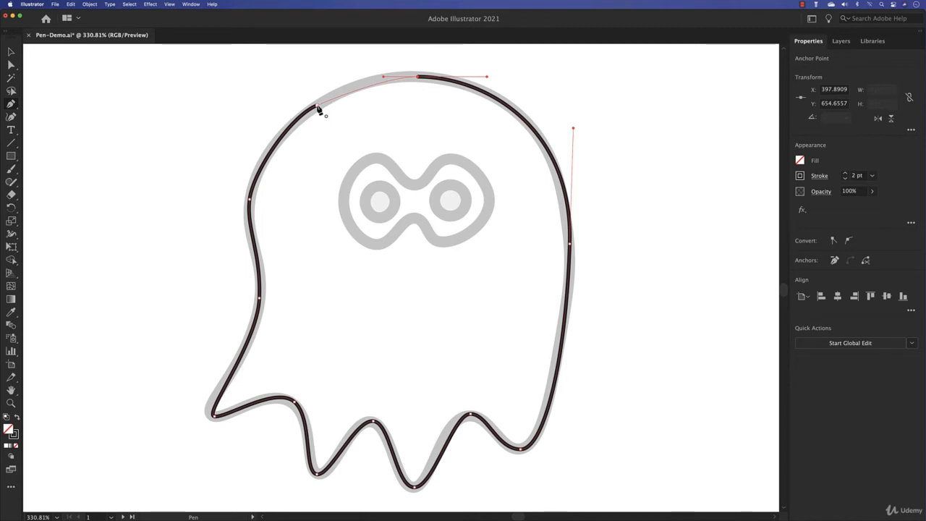
mouse_move(317, 107)
left_mouse_down()
mouse_move(287, 113)
mouse_move(315, 122)
left_mouse_up()
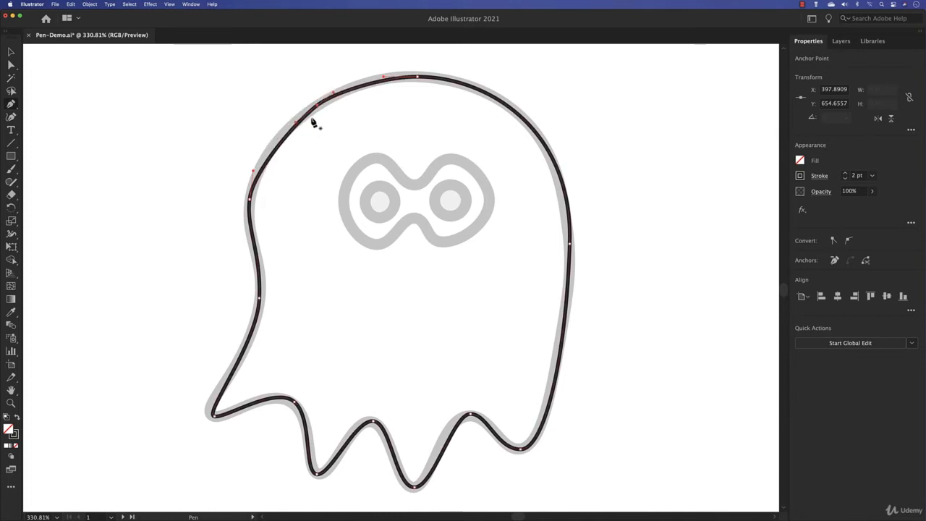
left_click(317, 107)
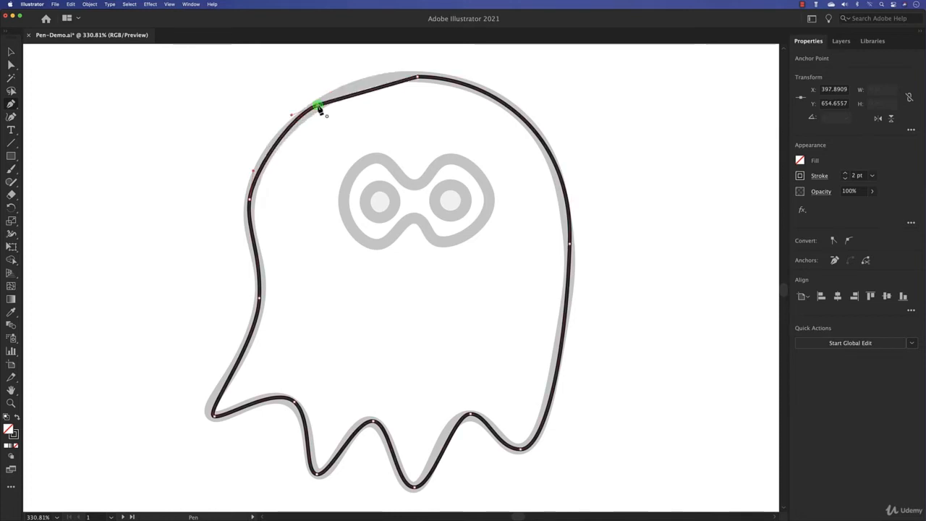
key("super+z")
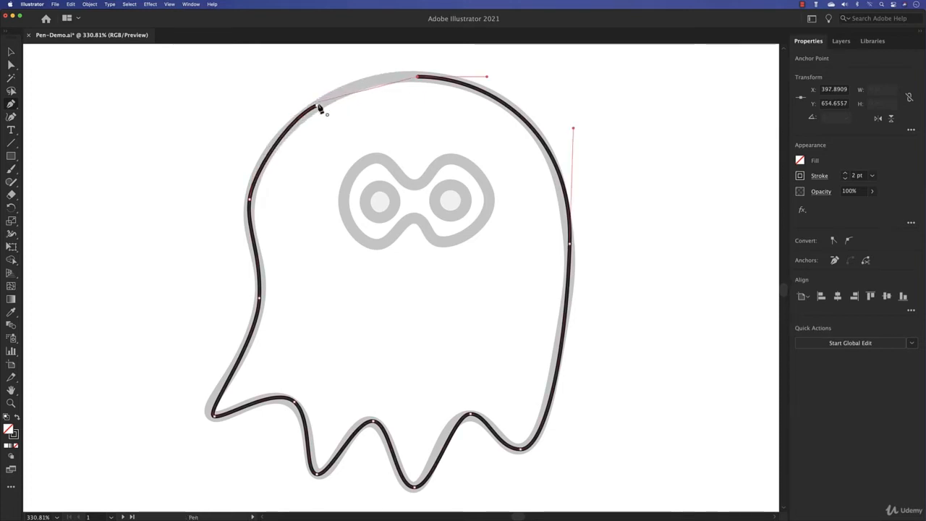
left_click_drag(317, 107, 298, 126)
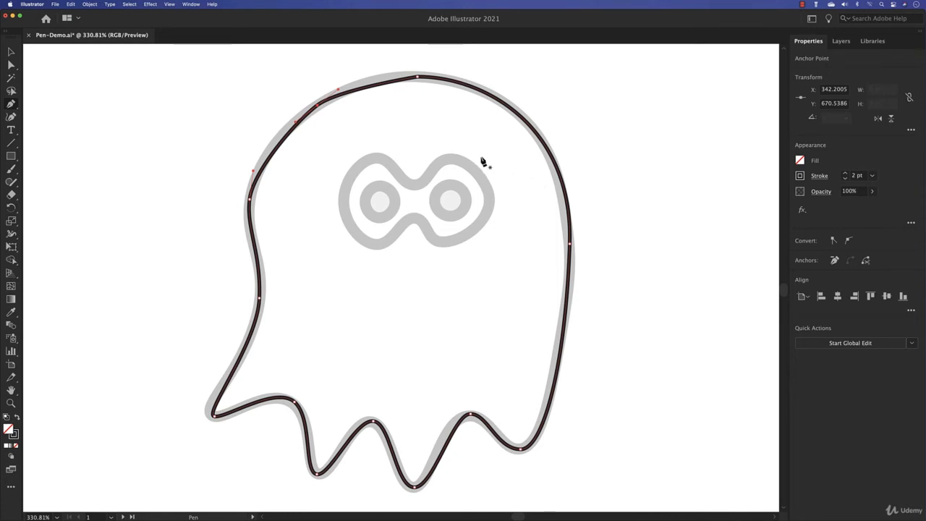
Add an anchor point to the ghost outline midway between the two anchors on its left side
left_click(255, 248)
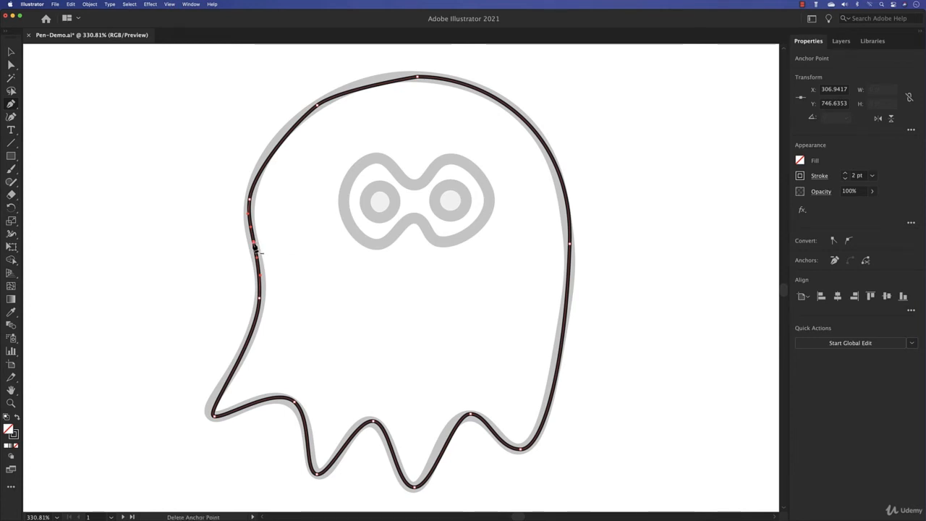
Delete the extra anchor midway along the ghost's left side and add an anchor on the upper-right curve of the head
left_click(254, 246)
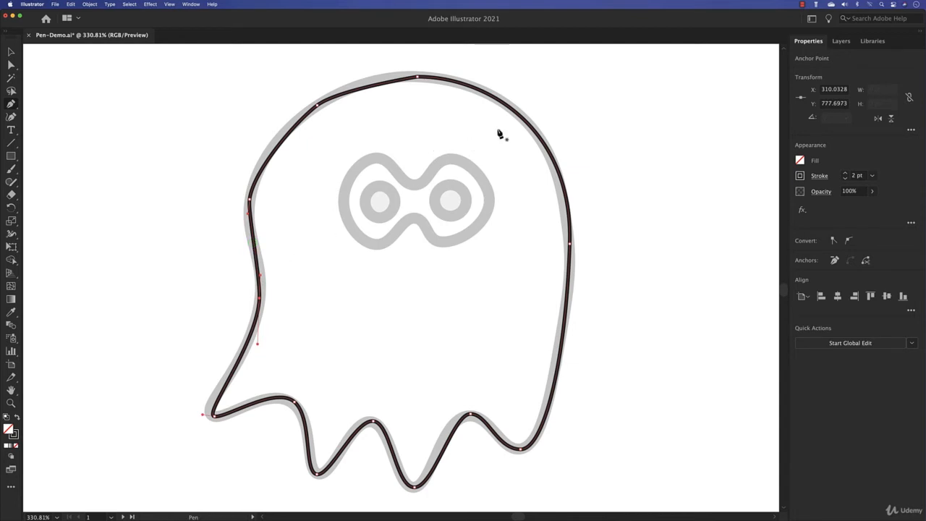
left_click(520, 115)
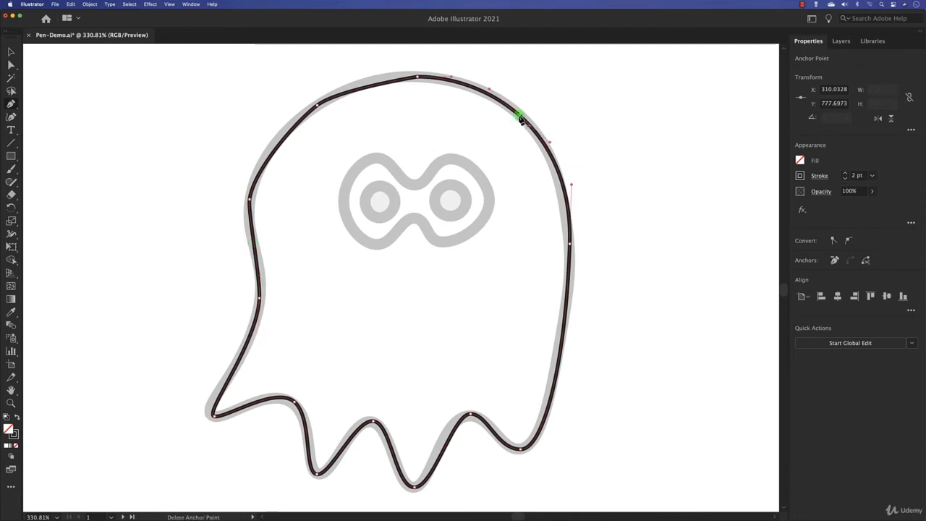
Try adding and deleting anchor points along the upper-right curve of the ghost's head, and undo these changes
left_click(472, 89)
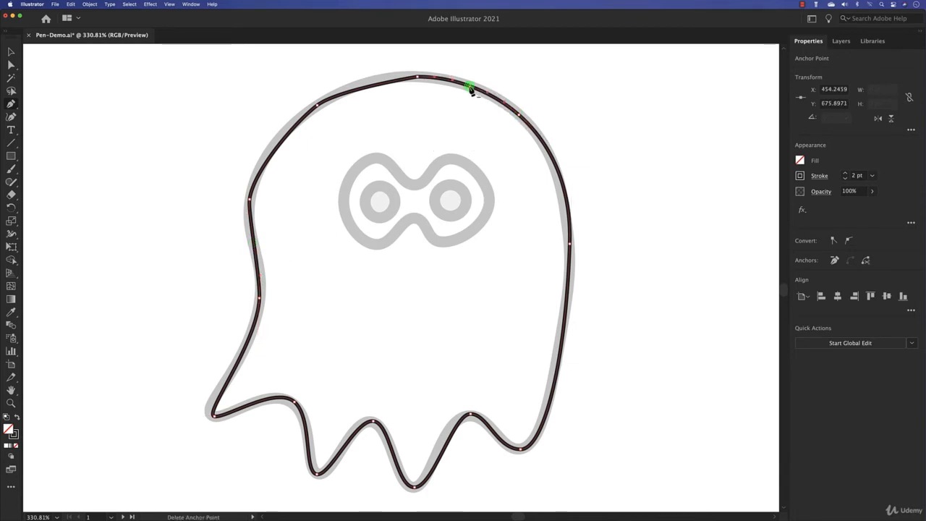
left_click(520, 117)
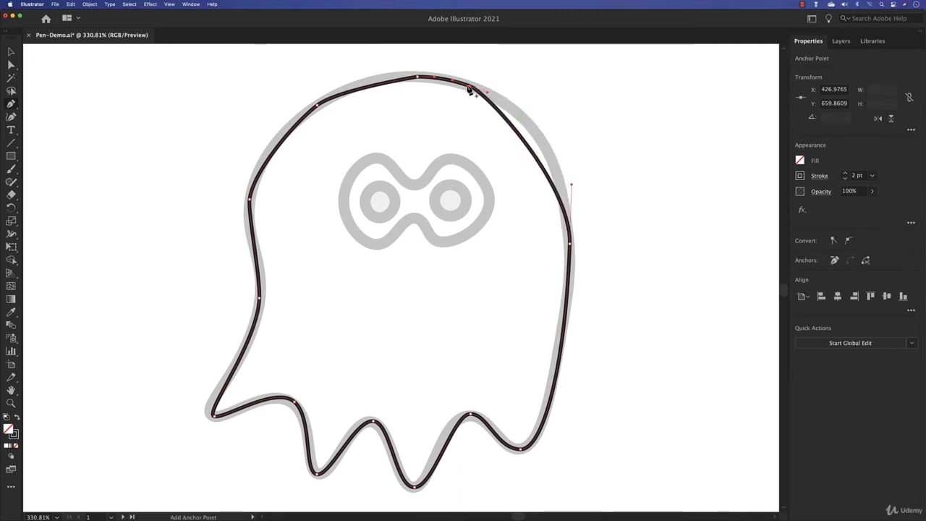
left_click(470, 87)
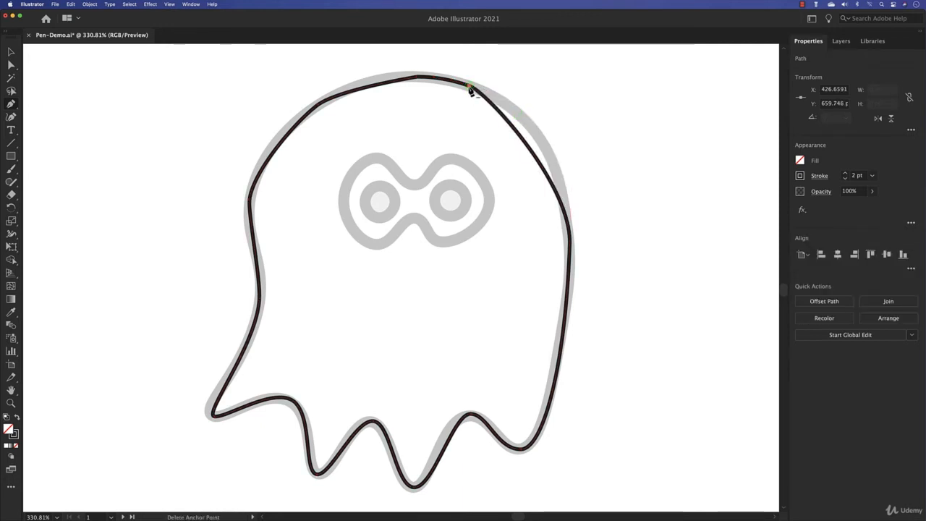
key("super+z")
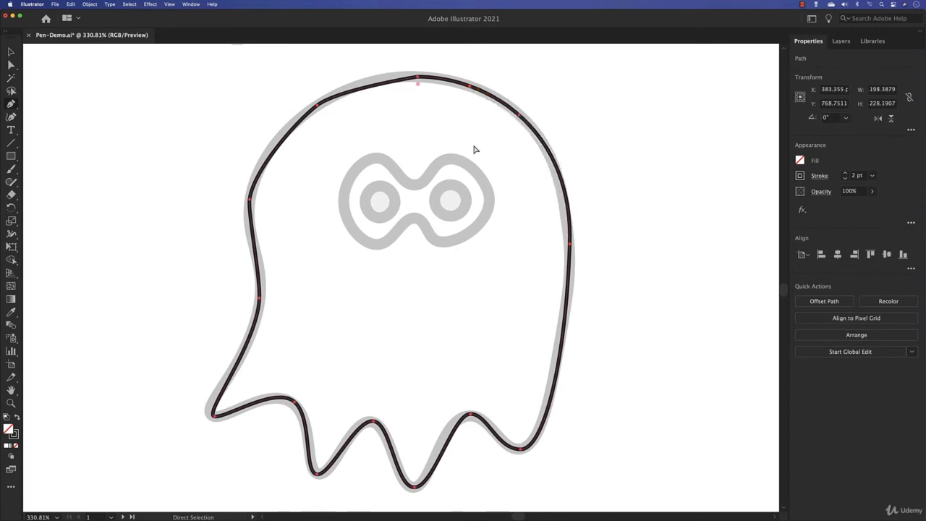
key("p")
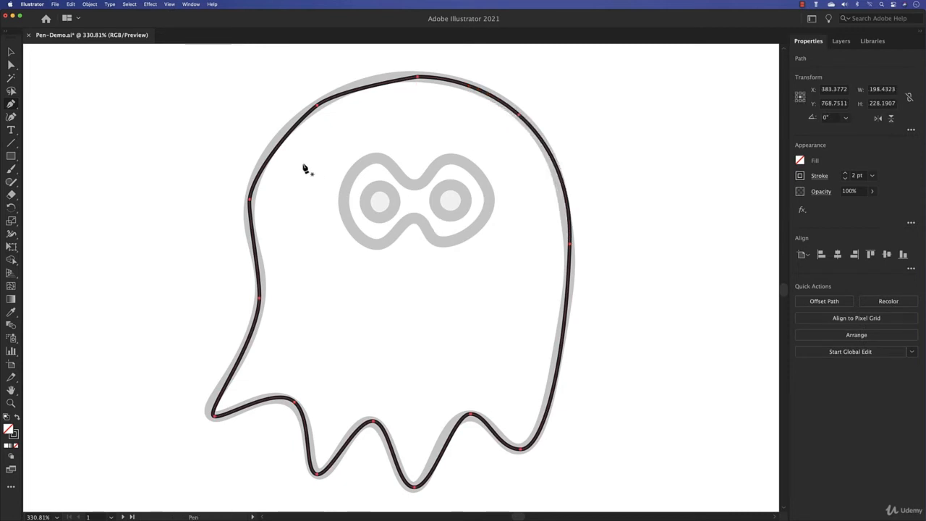
Lengthen both direction handles of the anchor at the head's upper left so the curve follows the grey template
left_click(11, 66)
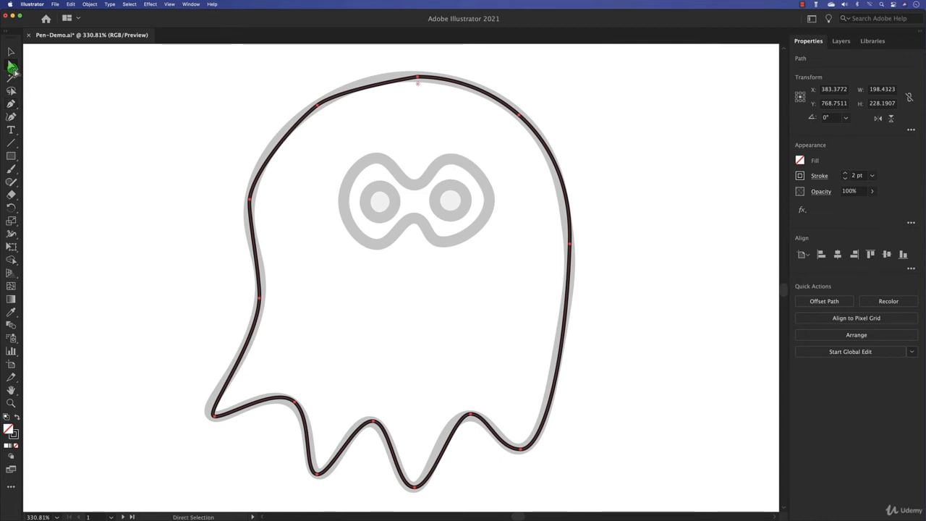
left_click(317, 107)
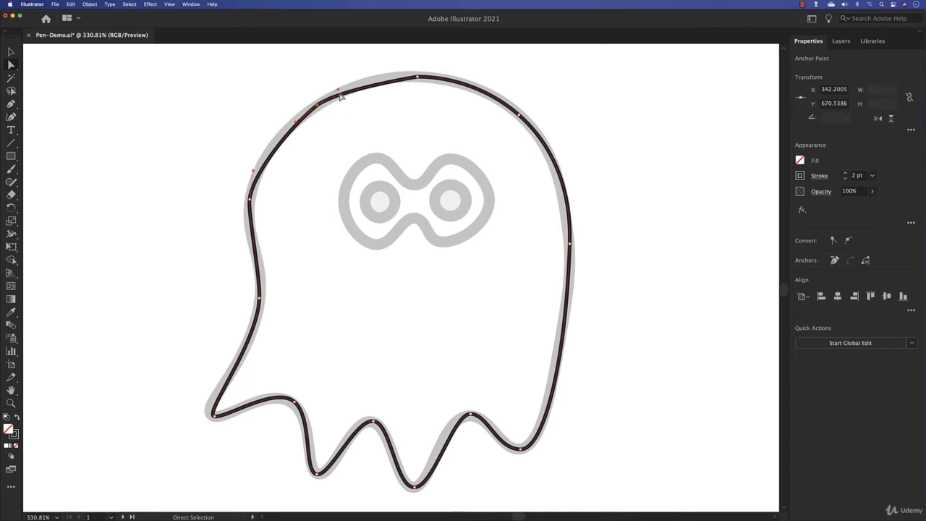
left_click_drag(340, 91, 366, 77)
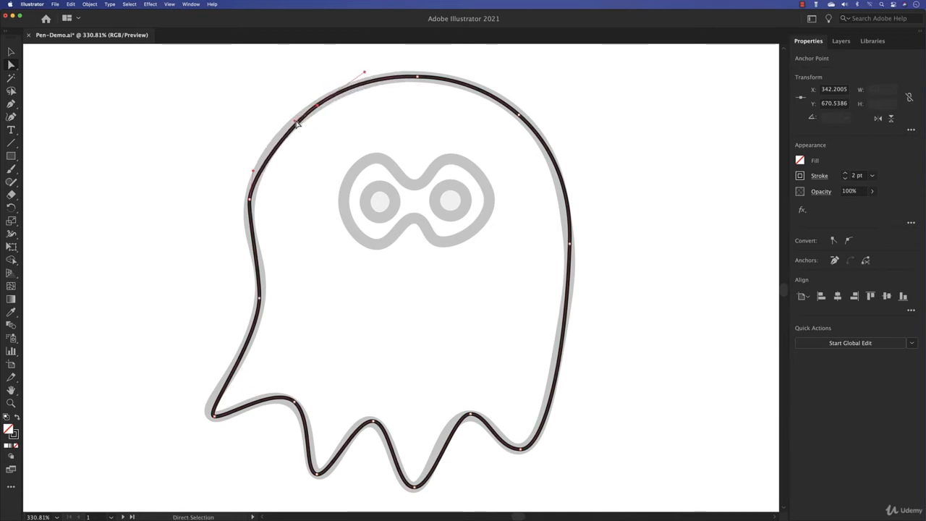
mouse_move(295, 122)
left_mouse_down()
mouse_move(277, 130)
mouse_move(272, 89)
mouse_move(283, 131)
left_mouse_up()
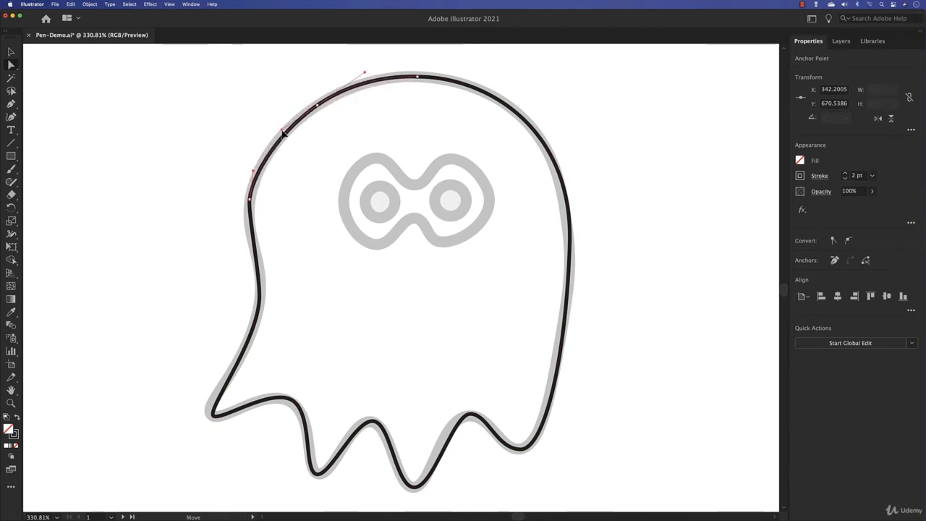
Lengthen the upper handle of the anchor on the head's left edge and shift that anchor slightly down to fit the template
left_click(253, 172)
mouse_move(254, 171)
left_mouse_down()
mouse_move(256, 79)
mouse_move(254, 168)
left_mouse_up()
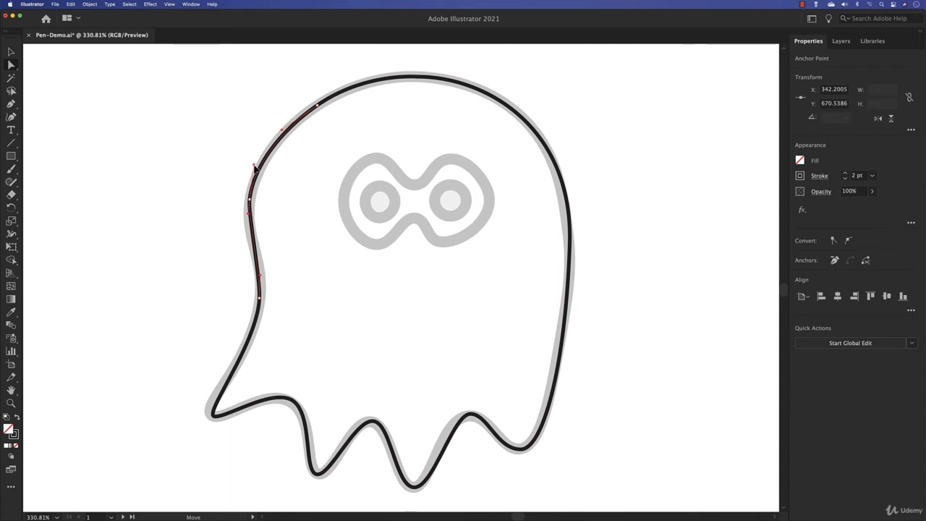
mouse_move(254, 166)
left_mouse_down()
mouse_move(254, 145)
mouse_move(255, 162)
left_mouse_up()
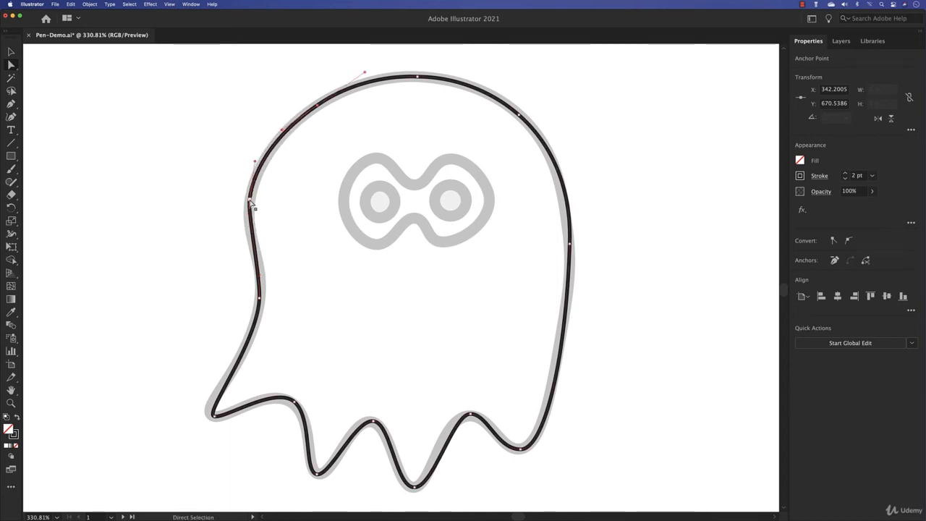
mouse_move(248, 208)
left_mouse_down()
mouse_move(243, 245)
mouse_move(252, 245)
mouse_move(249, 190)
mouse_move(318, 213)
mouse_move(250, 206)
mouse_move(319, 214)
mouse_move(251, 209)
left_mouse_up()
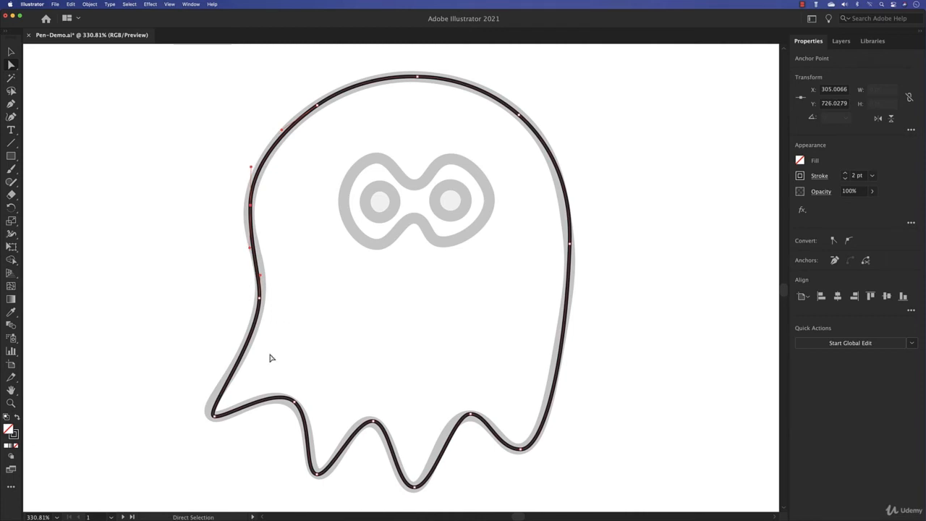
Fit the left part of the ghost's hem to the template by nudging the tail, first notch and first tip anchors and their handles
left_click(213, 416)
left_click_drag(222, 419, 221, 426)
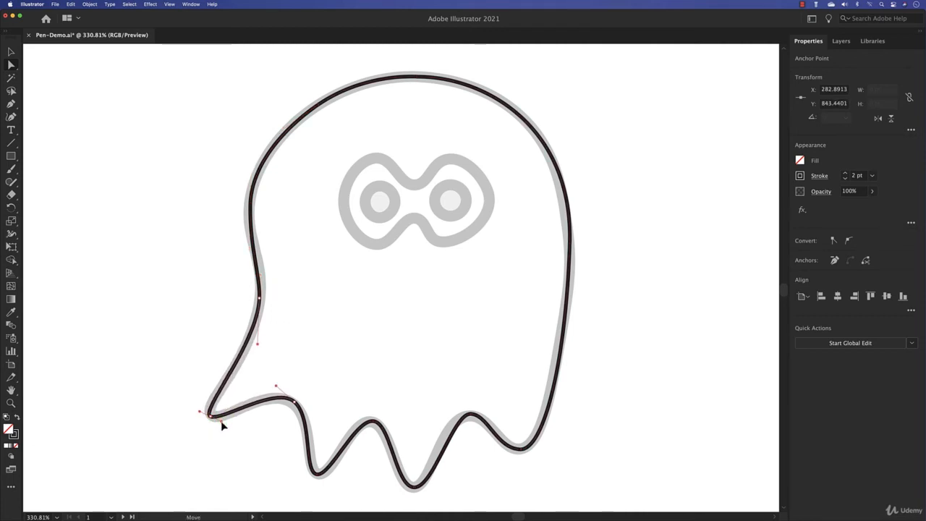
left_click(293, 400)
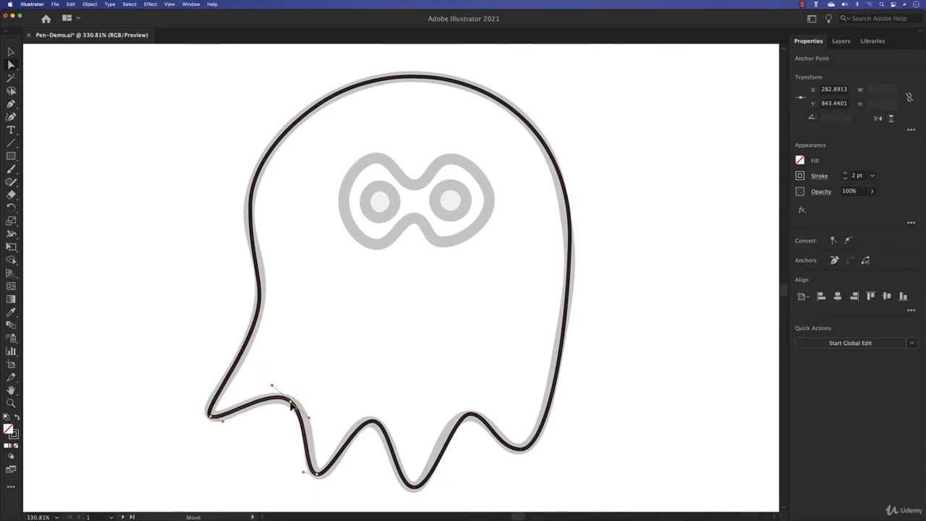
left_click(318, 476)
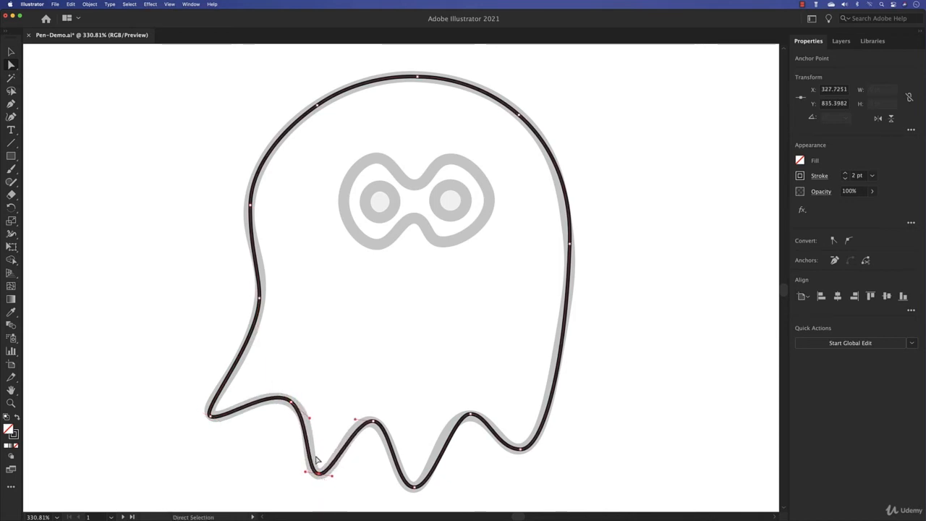
left_click_drag(310, 418, 313, 420)
Fit the rest of the hem and the ghost's right side to the template by adjusting their anchors and direction handles
left_click(372, 422)
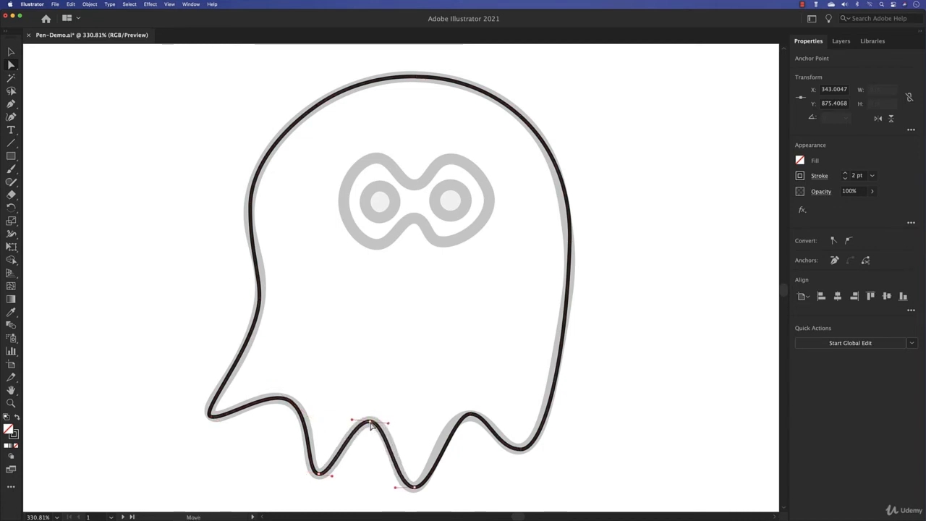
left_click(414, 488)
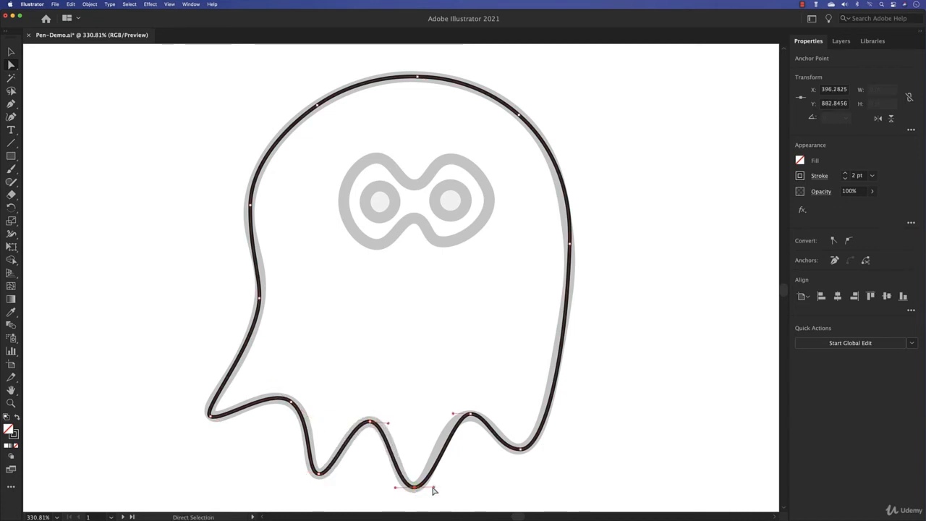
left_click(470, 415)
left_click_drag(454, 417, 439, 416)
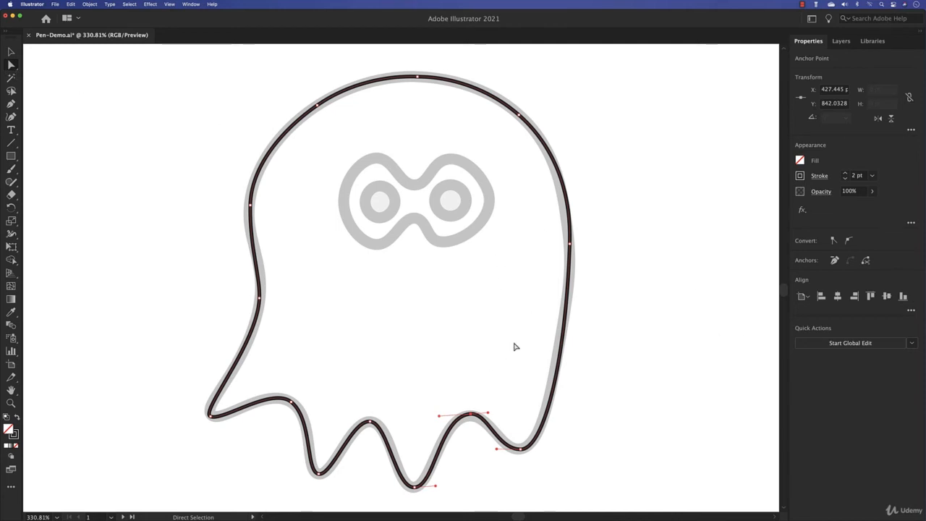
left_click_drag(569, 251, 569, 258)
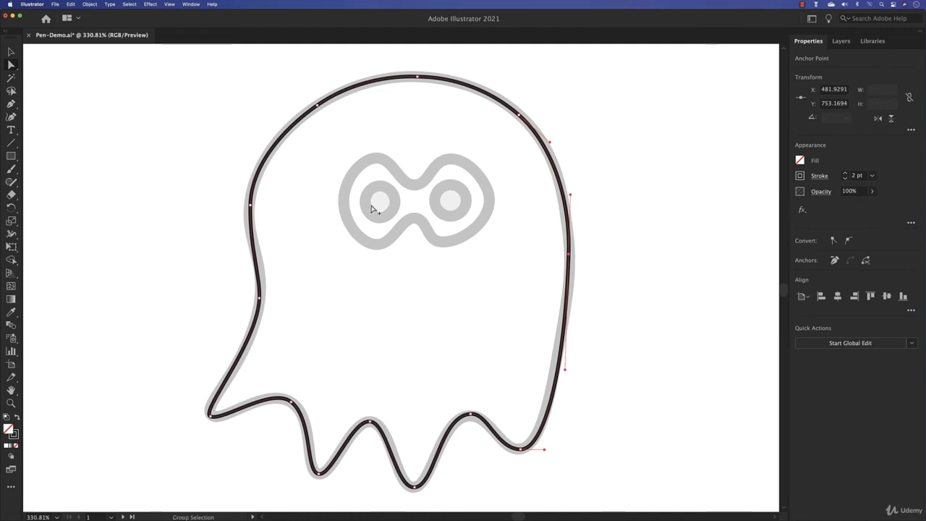
Start a Pen path on the eye mask outline with smooth anchors at the top of the left lobe and the upper central dip
scroll(372, 208, "up", 5)
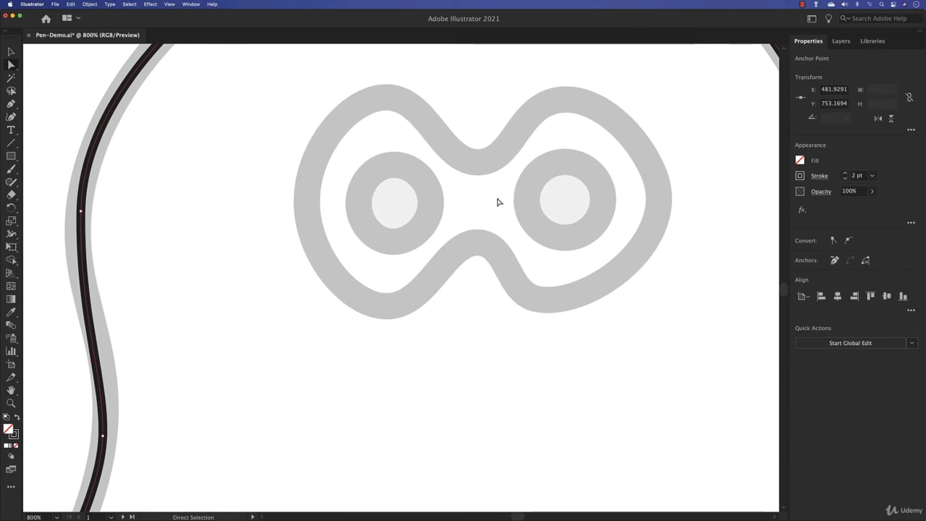
key("space")
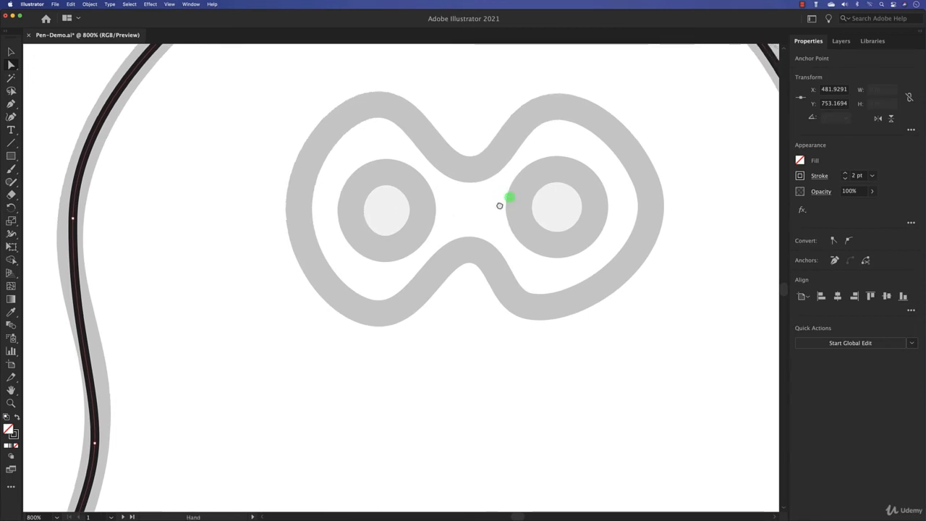
left_click_drag(508, 201, 393, 223)
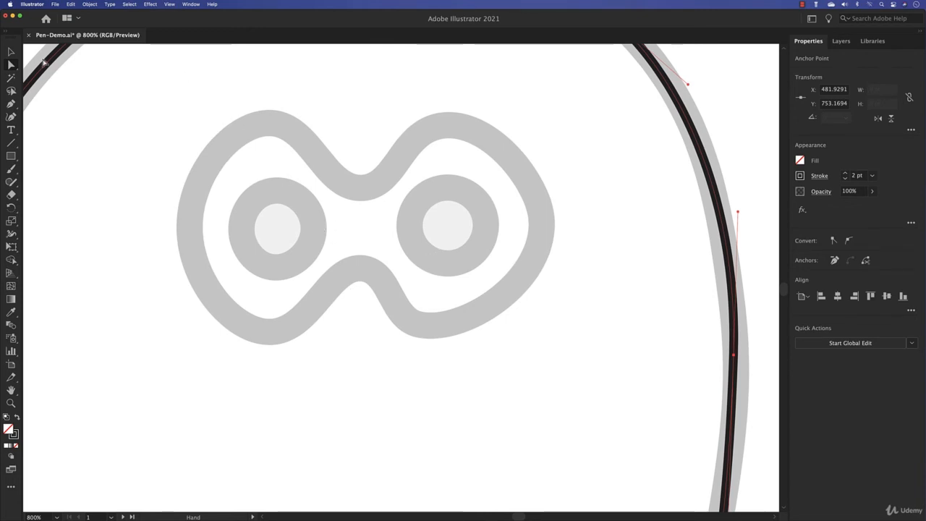
key("p")
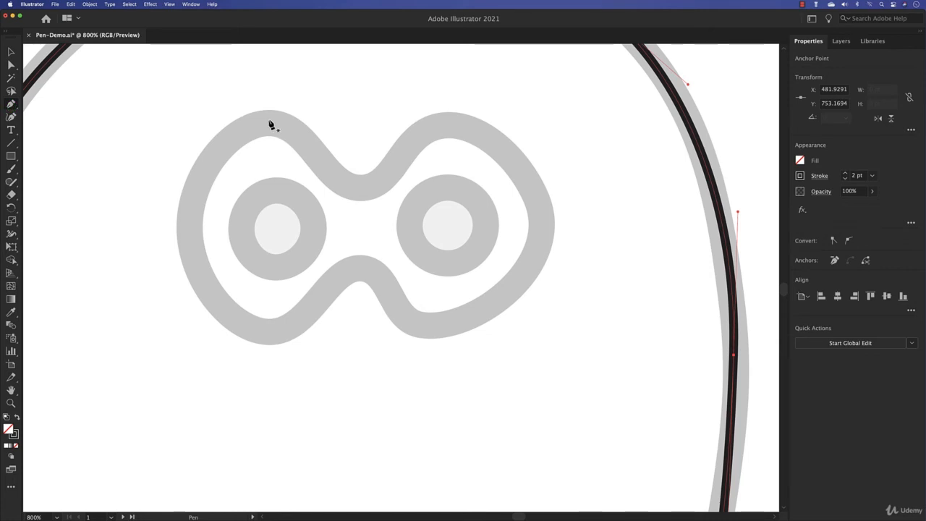
left_click_drag(269, 122, 310, 125)
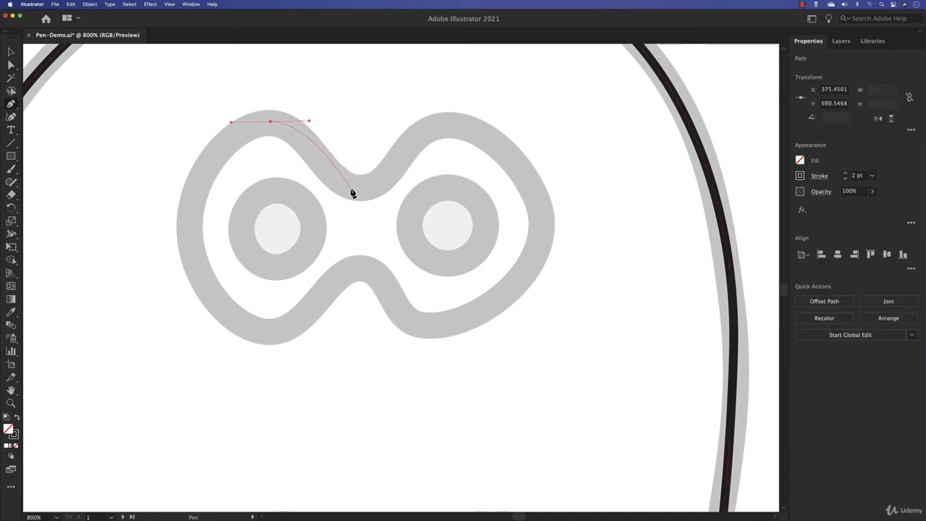
left_click_drag(340, 185, 358, 183)
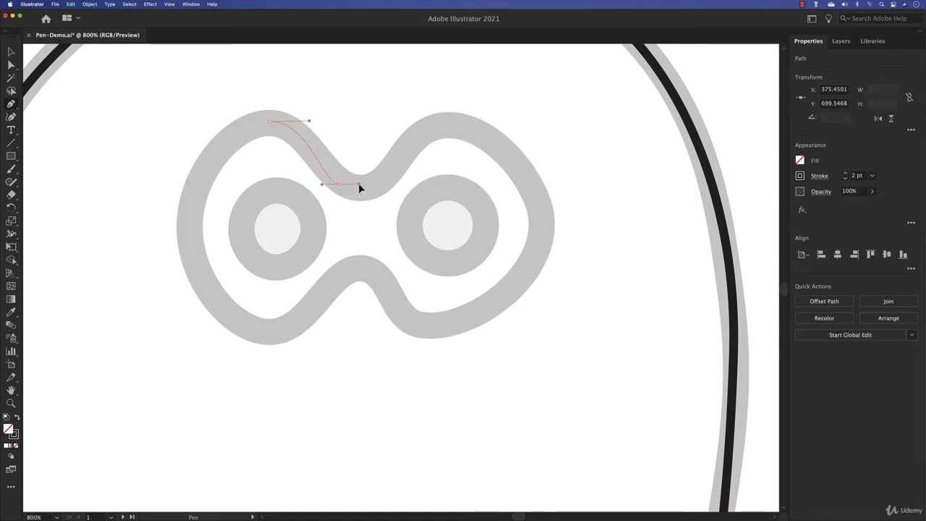
left_click_drag(359, 183, 377, 189)
left_click_drag(379, 190, 379, 191)
Continue the eye mask path over the right lobe with smooth anchors at its top and its outer right edge
left_click(474, 130)
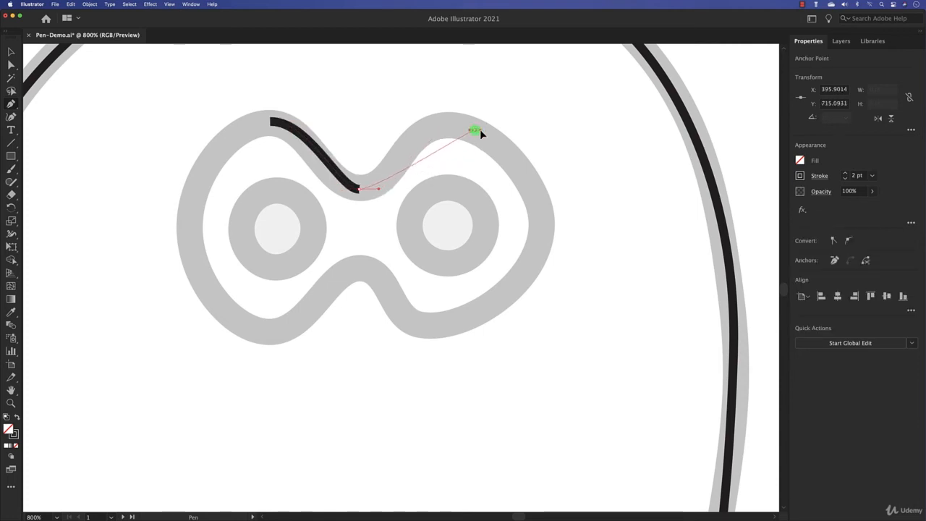
left_click_drag(480, 132, 520, 141)
left_click_drag(541, 232, 541, 259)
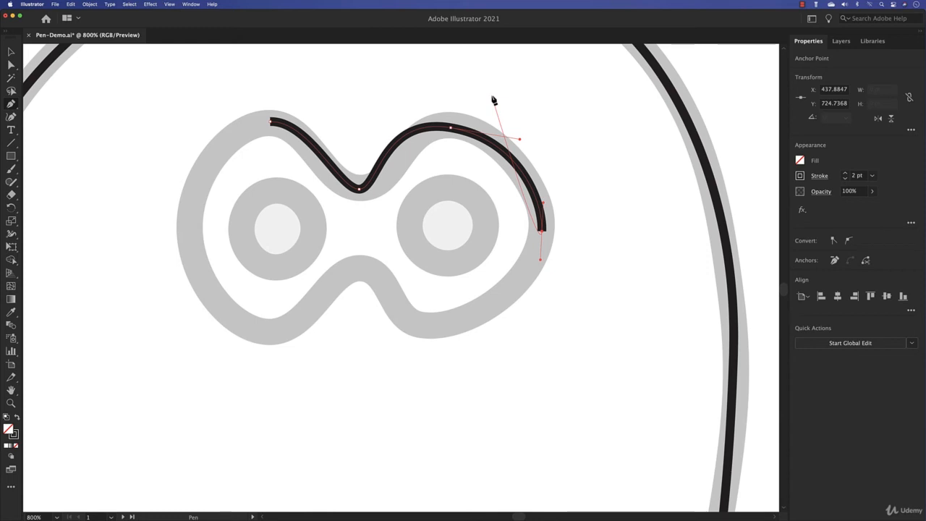
Refine the right lobe's curve by repositioning its top anchor, shortening that anchor's handles and lengthening the central dip's right handle
key("super")
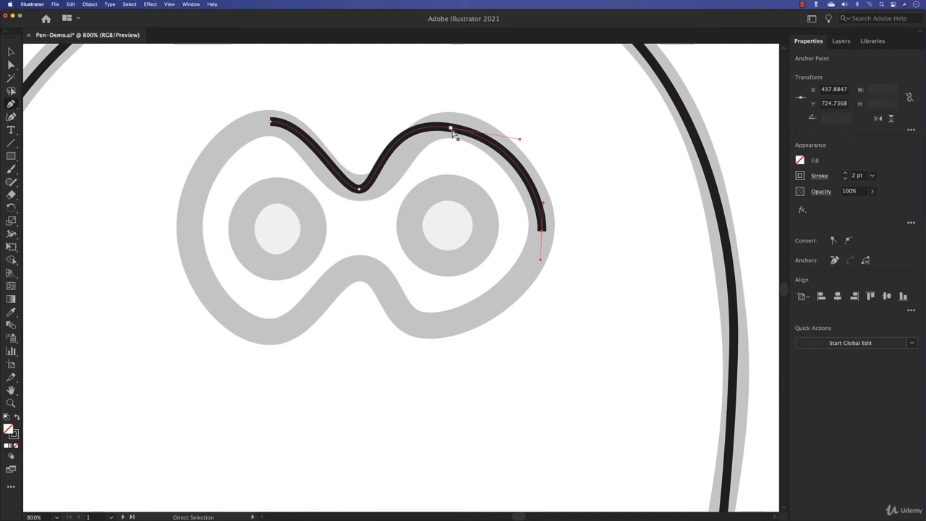
left_click_drag(450, 127, 460, 127)
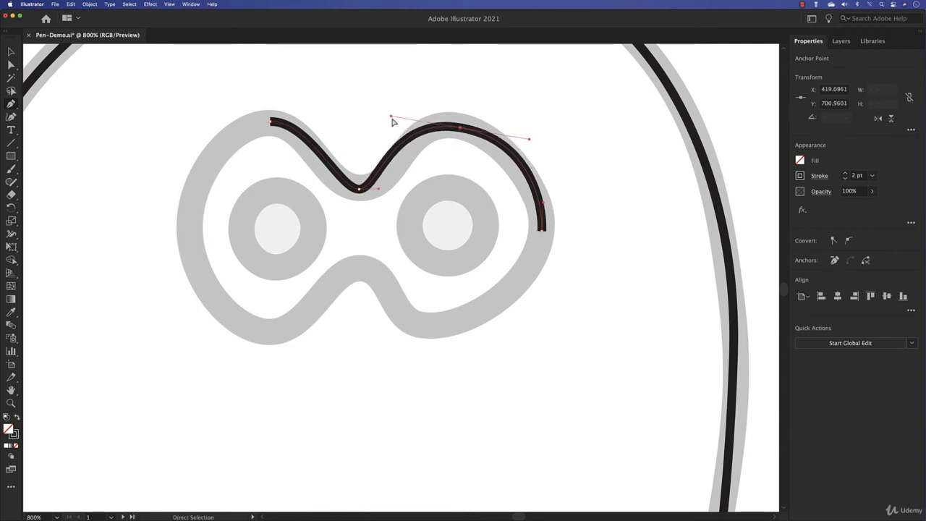
left_click_drag(391, 117, 411, 129)
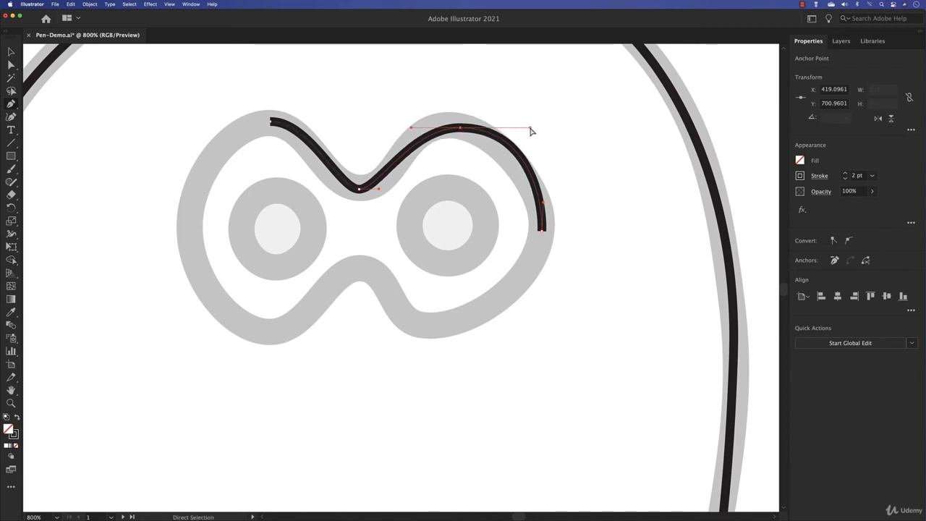
left_click_drag(531, 131, 507, 133)
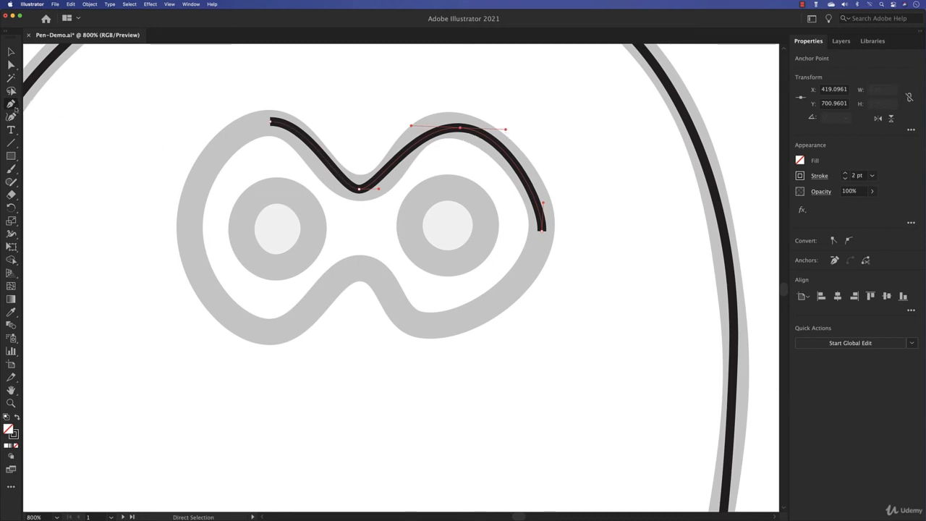
left_click_drag(378, 190, 391, 186)
left_click_drag(460, 129, 454, 127)
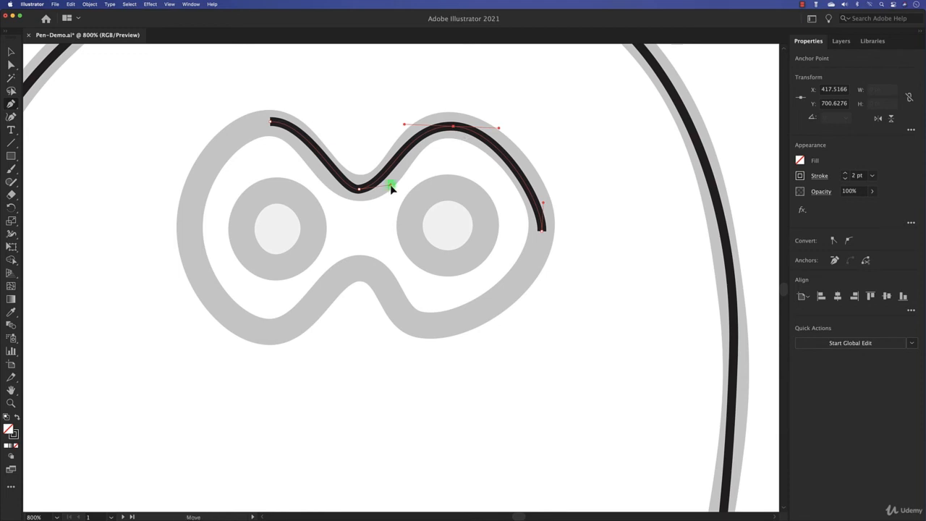
left_click_drag(392, 186, 390, 191)
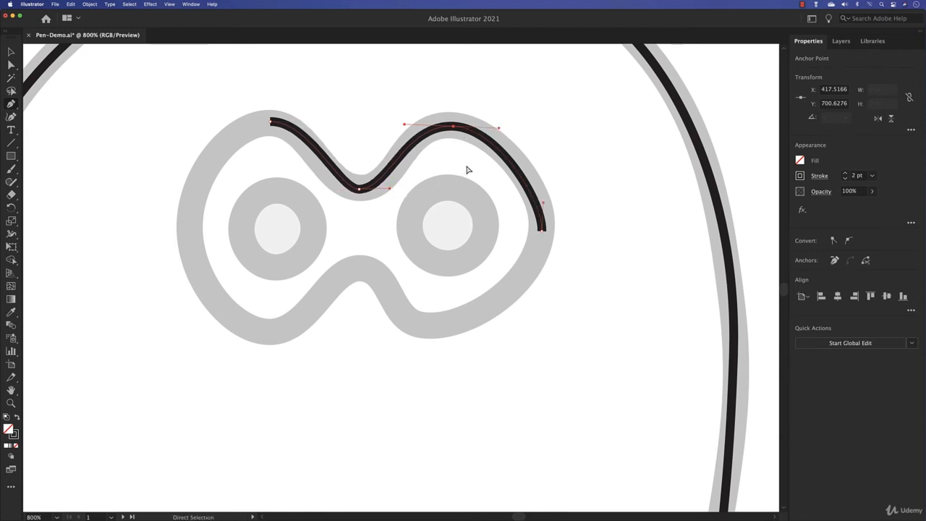
Continue the eye mask path with smooth Pen anchors at the bottom of the right lobe and on the lower central bump
key("p")
left_click_drag(442, 327, 406, 329)
left_click_drag(369, 269, 339, 267)
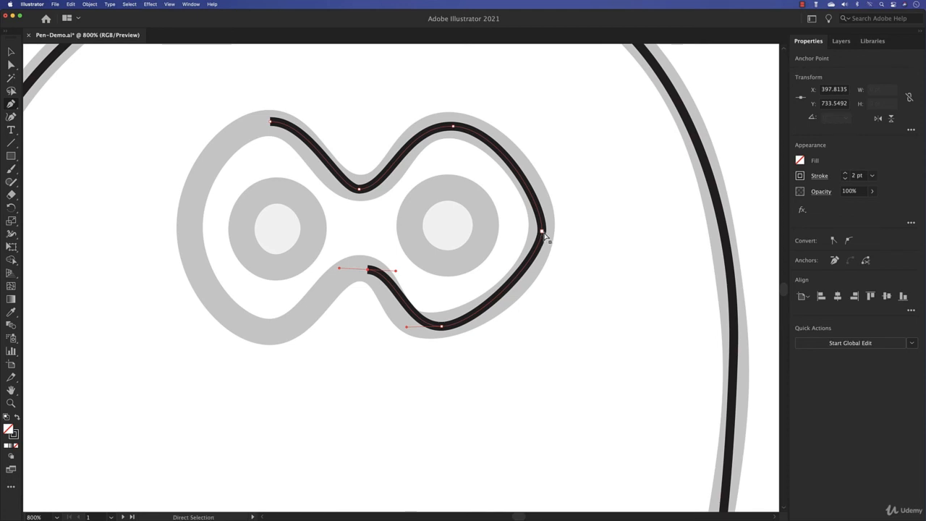
Reshape the mask's outer right curve by lengthening that anchor's direction handles and nudging the anchor onto the template
left_click_drag(543, 232, 536, 280)
left_click_drag(546, 207, 542, 188)
left_click_drag(543, 235, 545, 230)
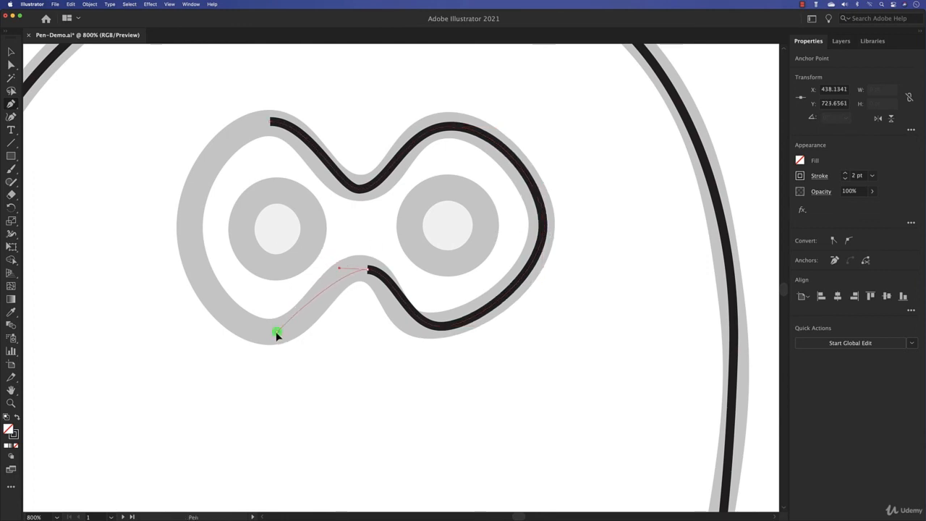
Add smooth anchors at the left lobe's bottom and outer left edge, and close the eye mask path with a curve at its starting anchor
left_click_drag(277, 332, 251, 331)
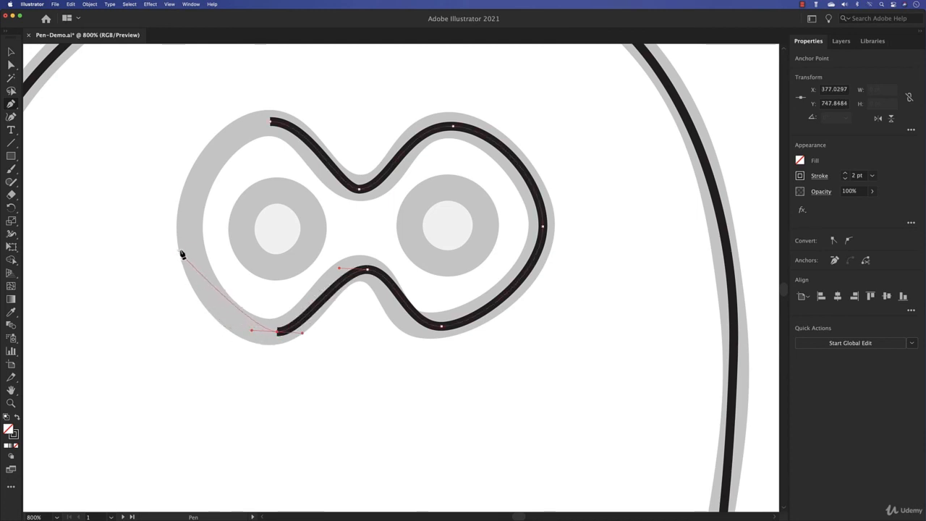
mouse_move(192, 241)
left_mouse_down()
mouse_move(200, 241)
mouse_move(195, 190)
left_mouse_up()
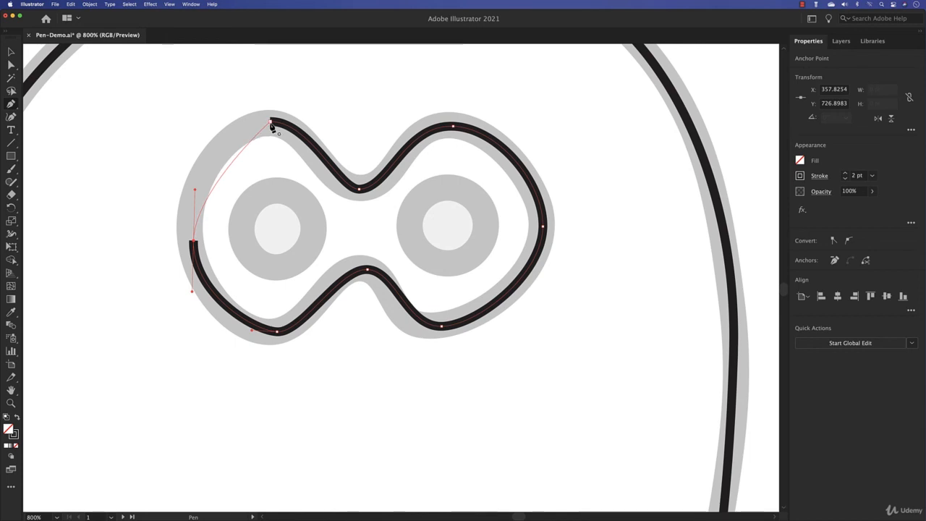
left_click(271, 123)
mouse_move(271, 123)
left_mouse_down()
mouse_move(264, 128)
mouse_move(326, 123)
mouse_move(234, 123)
mouse_move(331, 124)
left_mouse_up()
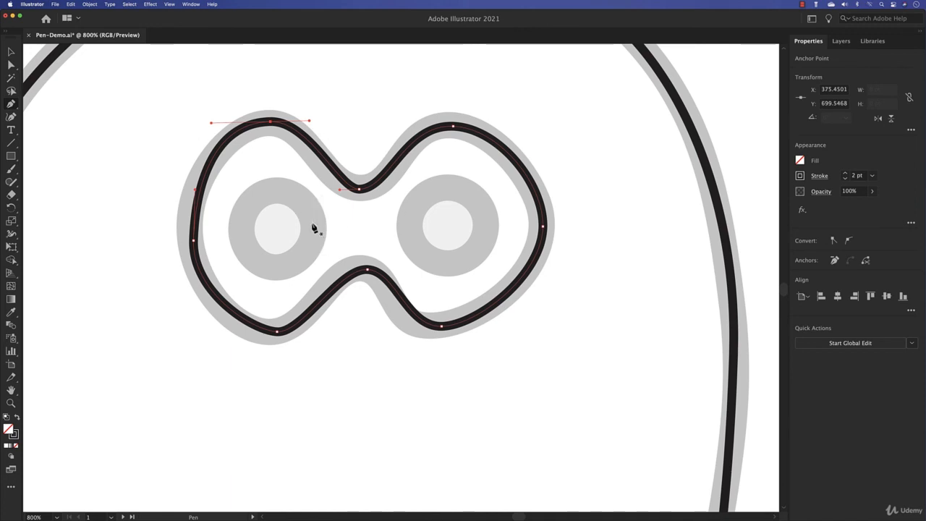
Move the left lobe's bottom anchor onto the template with Direct Selection and adjust the curve rising to the lower central bump
key("super")
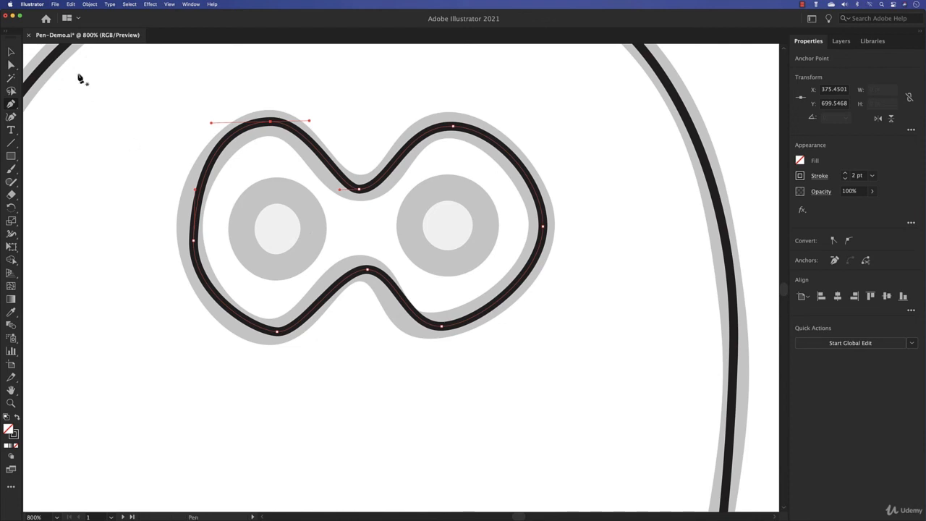
left_click(10, 64)
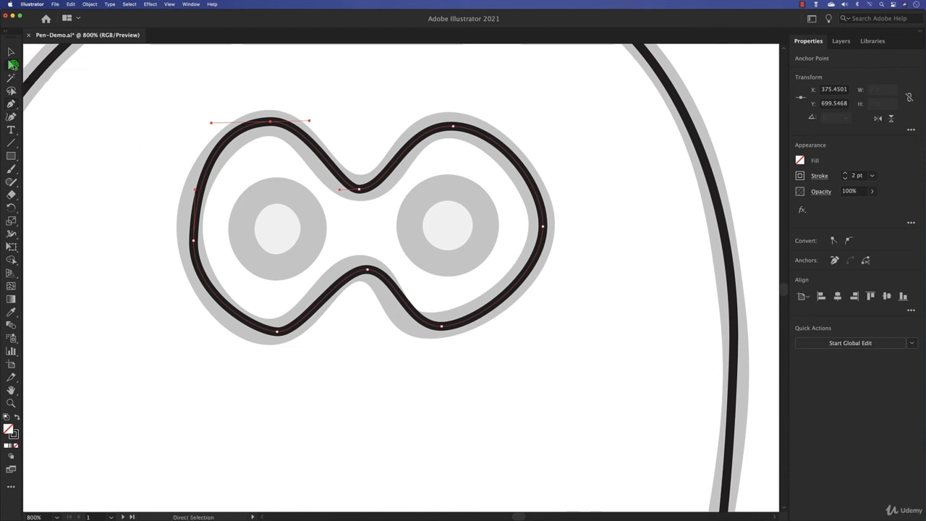
left_click_drag(280, 332, 266, 332)
mouse_move(318, 305)
left_mouse_down()
mouse_move(331, 333)
mouse_move(316, 292)
mouse_move(321, 300)
left_mouse_up()
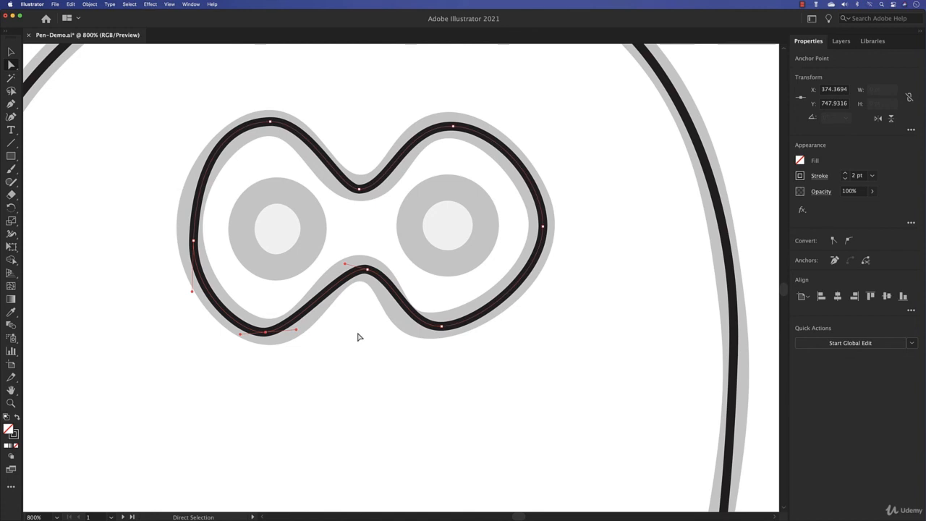
Pull the first rounded downward tip of the ghost's hem up toward the eye mask with Direct Selection, and return it to the template
scroll(357, 338, "down", 3)
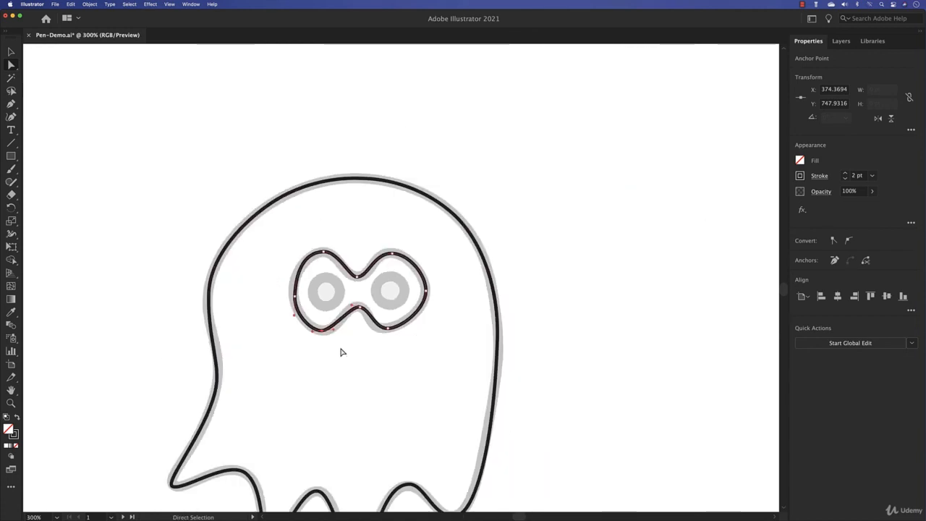
left_click_drag(317, 408, 353, 220)
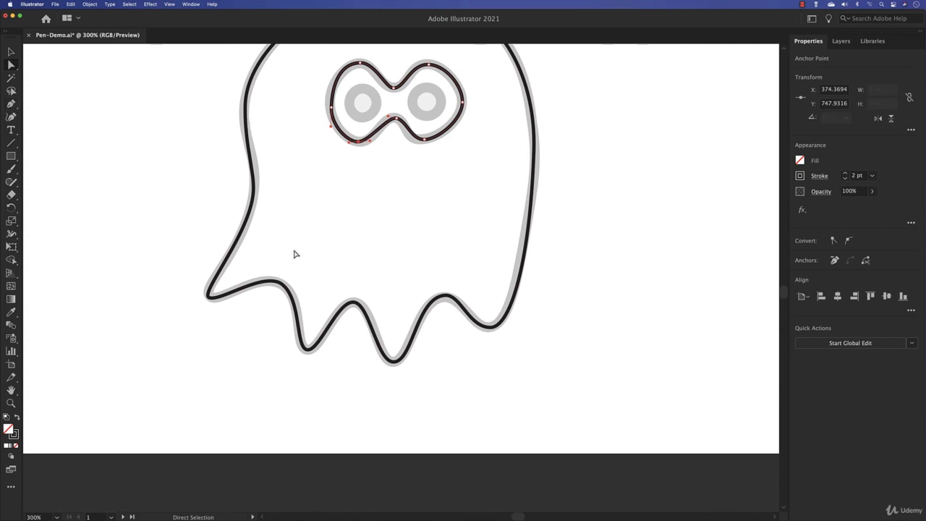
left_click(313, 347)
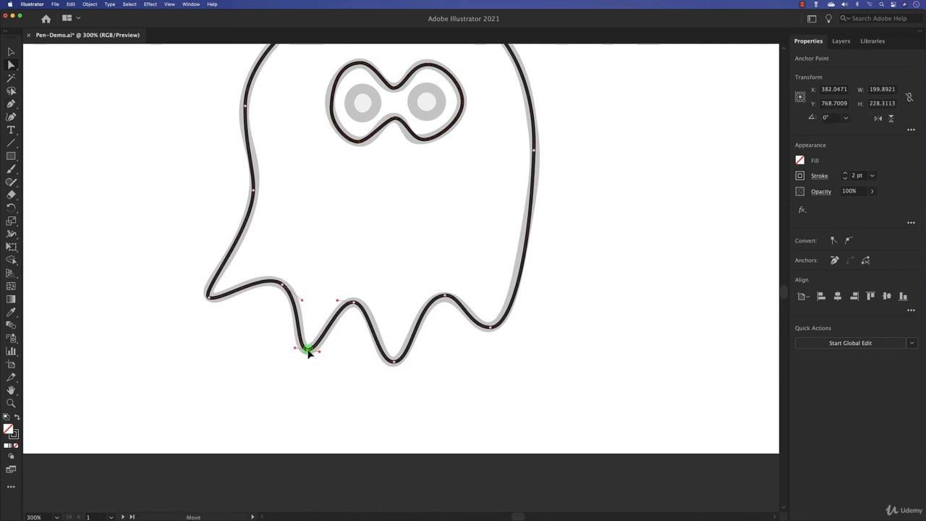
left_click_drag(308, 350, 351, 171)
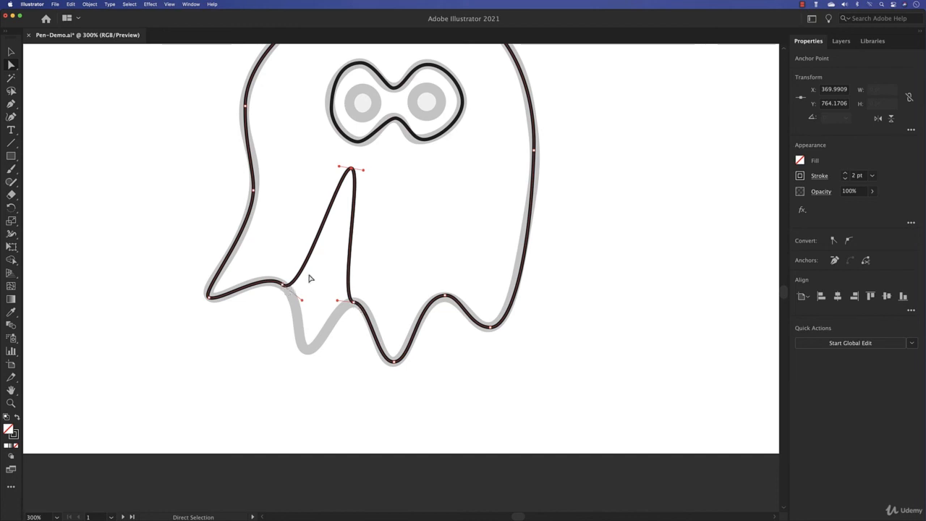
left_click_drag(353, 173, 309, 353)
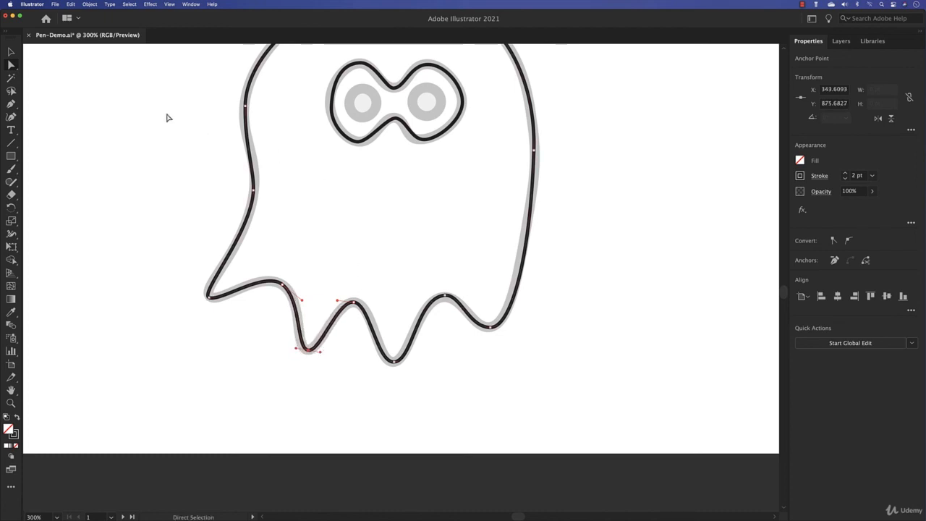
Try pulling the same hem tip up toward the eye mask with the Curvature tool, and undo the change
left_click(10, 116)
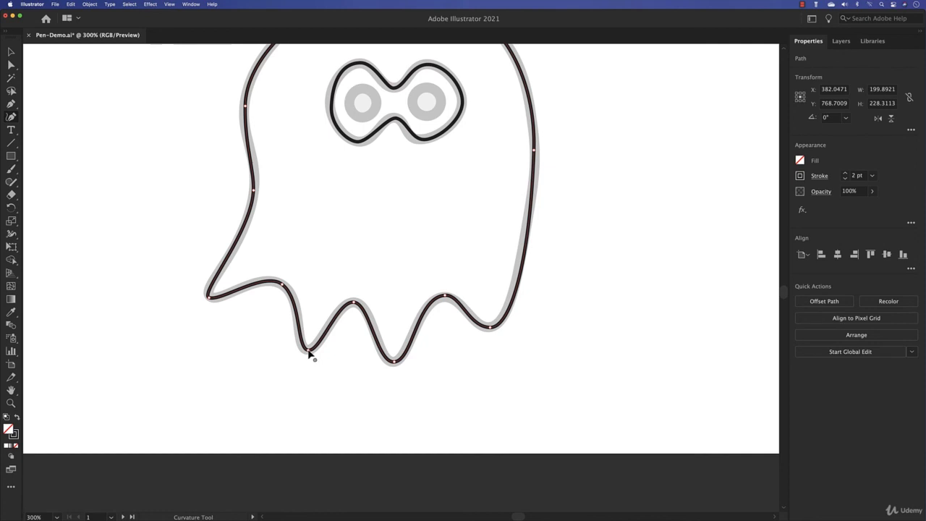
left_click_drag(308, 354, 353, 185)
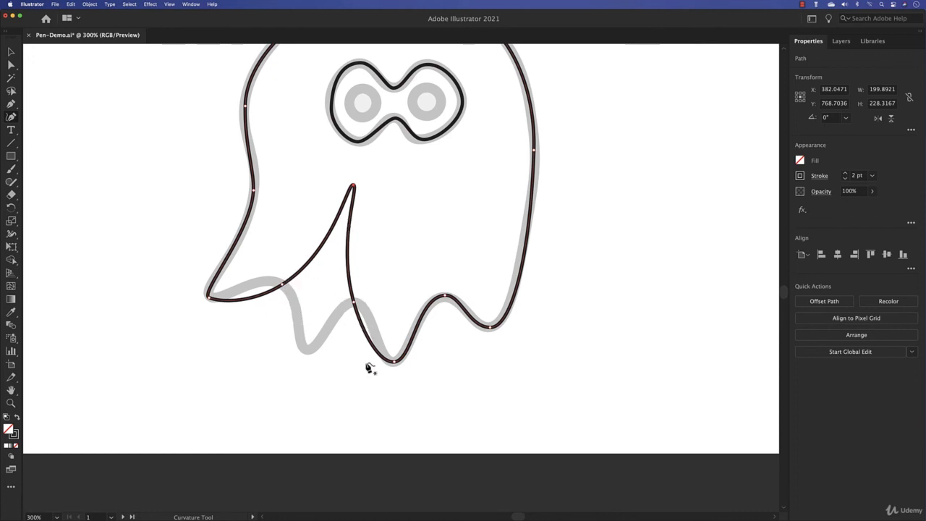
key("Delete")
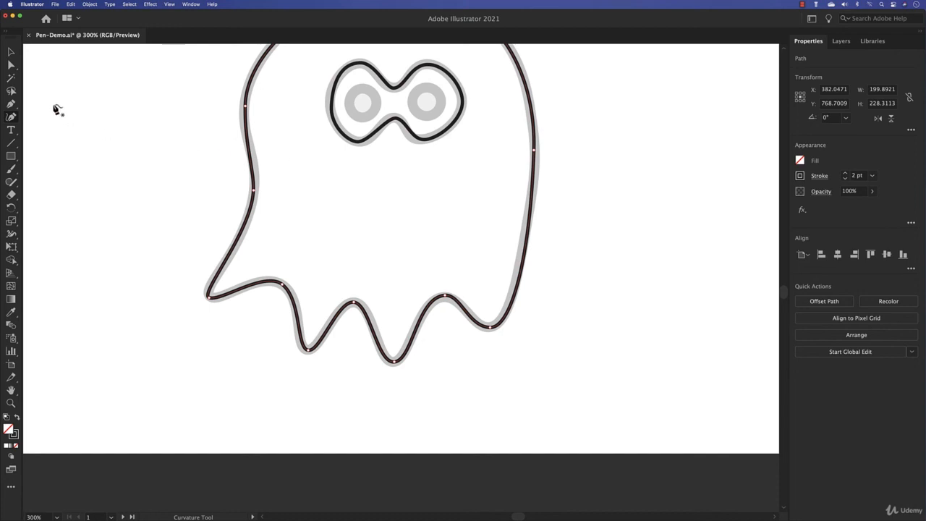
Switch back to the Pen tool after viewing its add, delete and convert anchor point variants
left_click(14, 105)
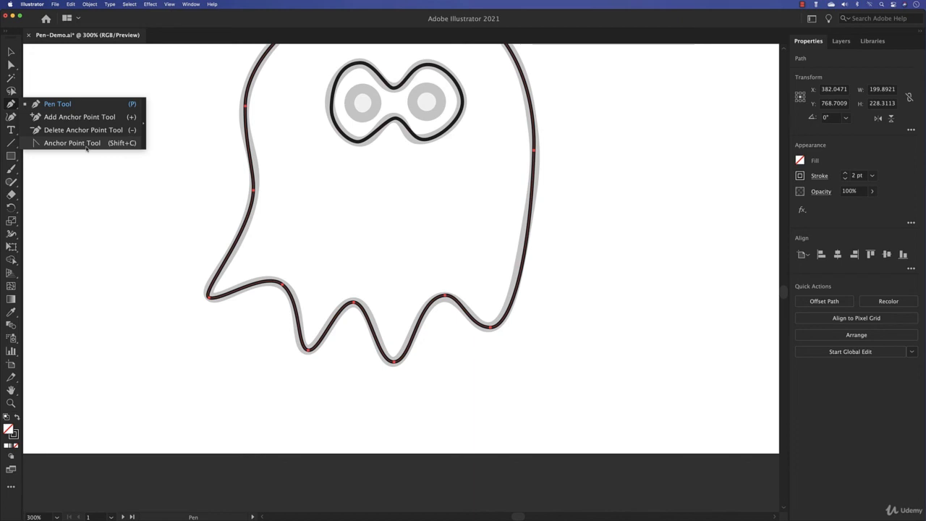
key("space")
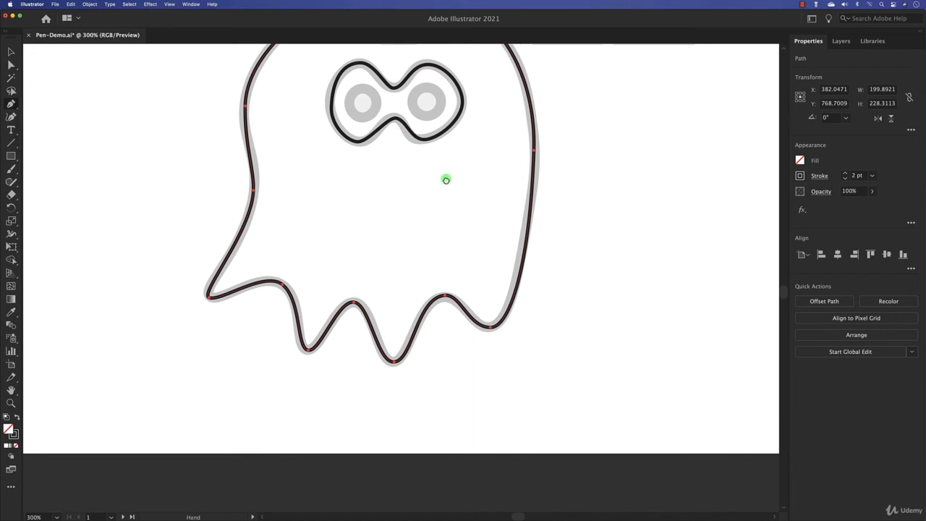